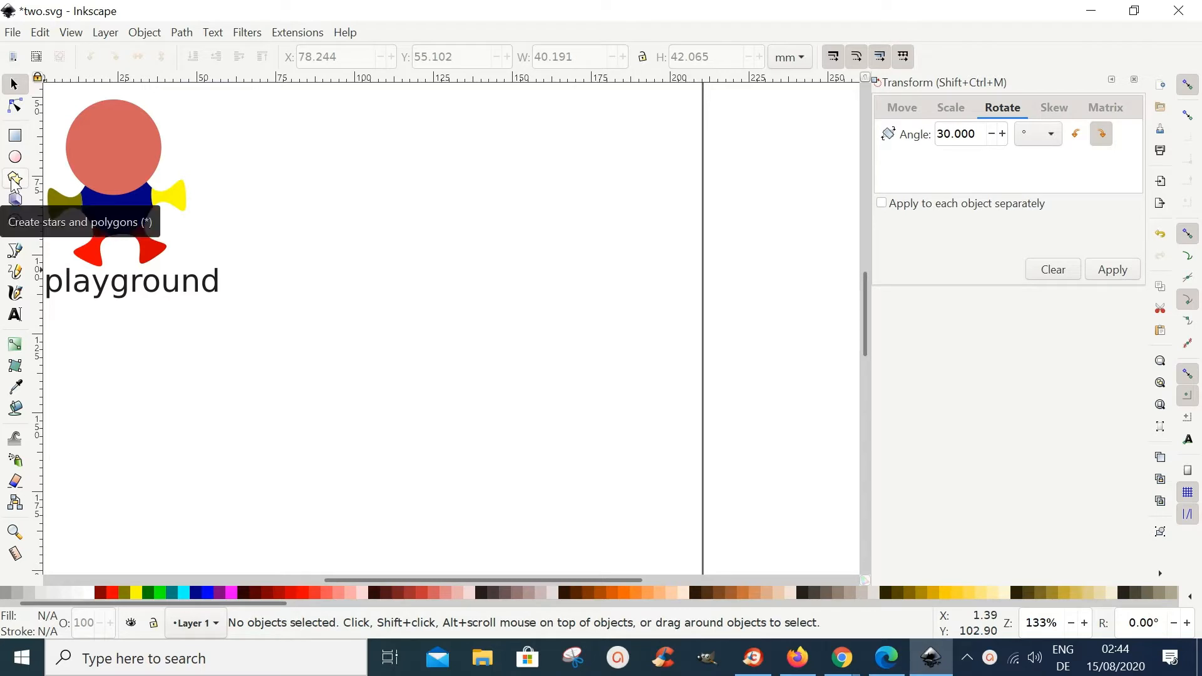
# Draw a brown six-cornered rounded star about 65 mm wide and position it on the empty page area beside the playground figure
pyautogui.click(15, 180)
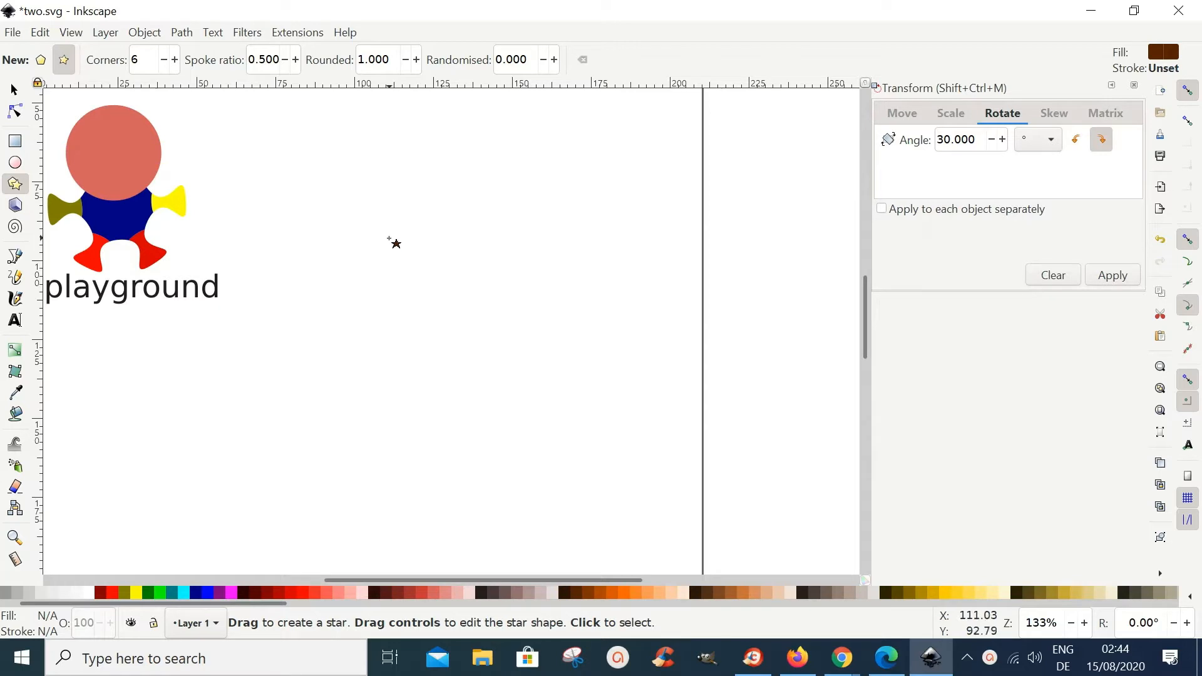
pyautogui.moveTo(391, 233); pyautogui.dragTo(440, 325)
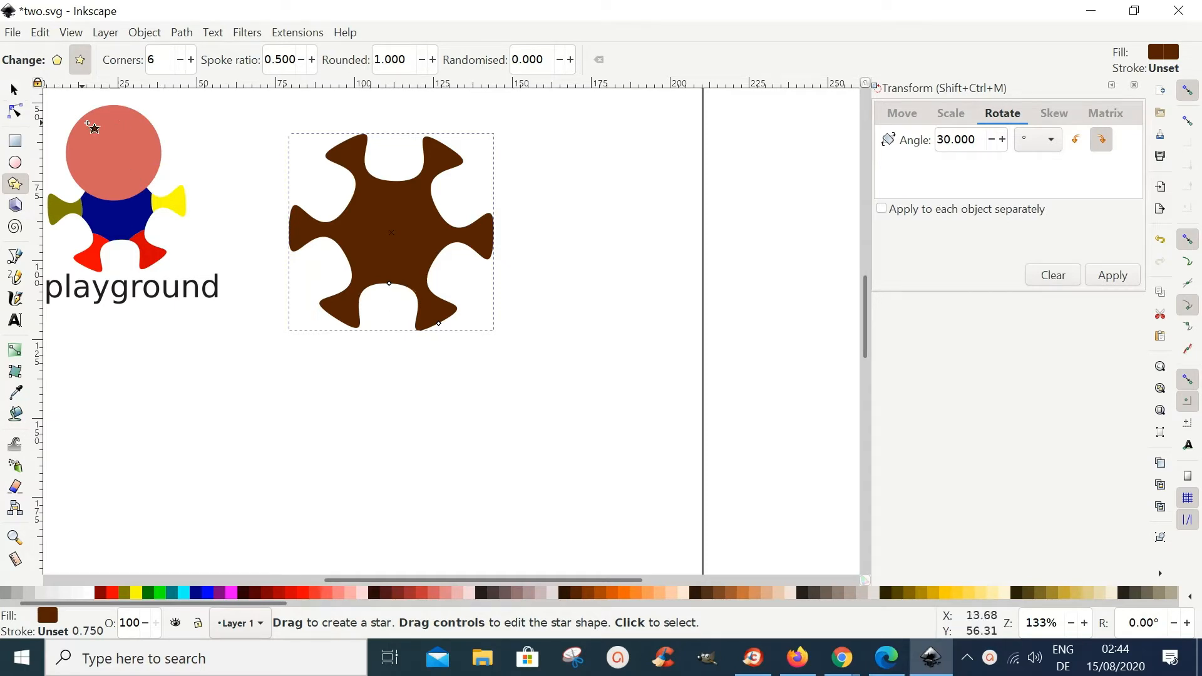
pyautogui.click(14, 93)
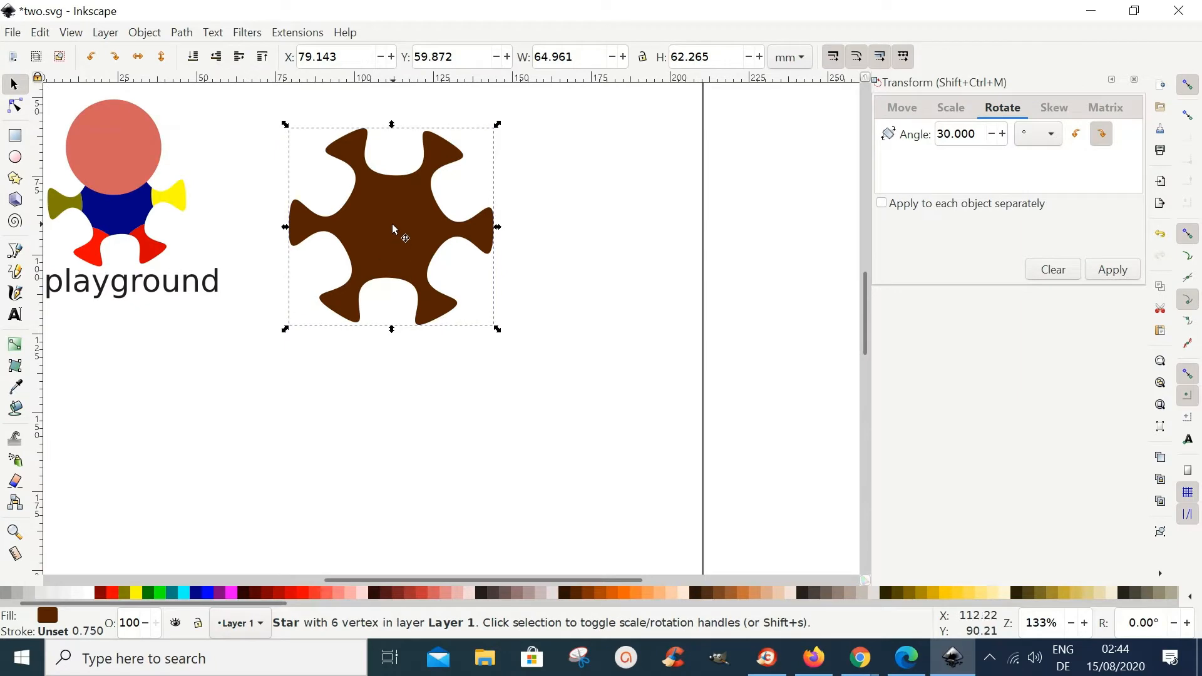
pyautogui.moveTo(396, 235); pyautogui.dragTo(458, 288)
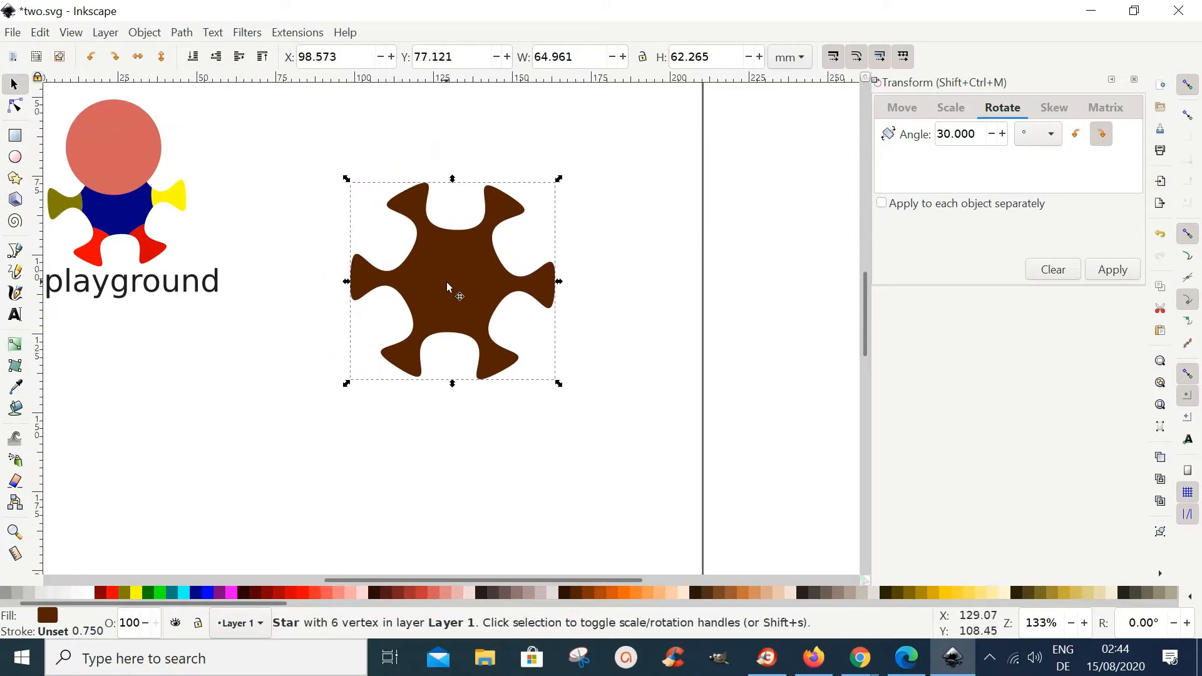
# Duplicate the brown star and fill the copy with golden ochre
pyautogui.click(40, 34)
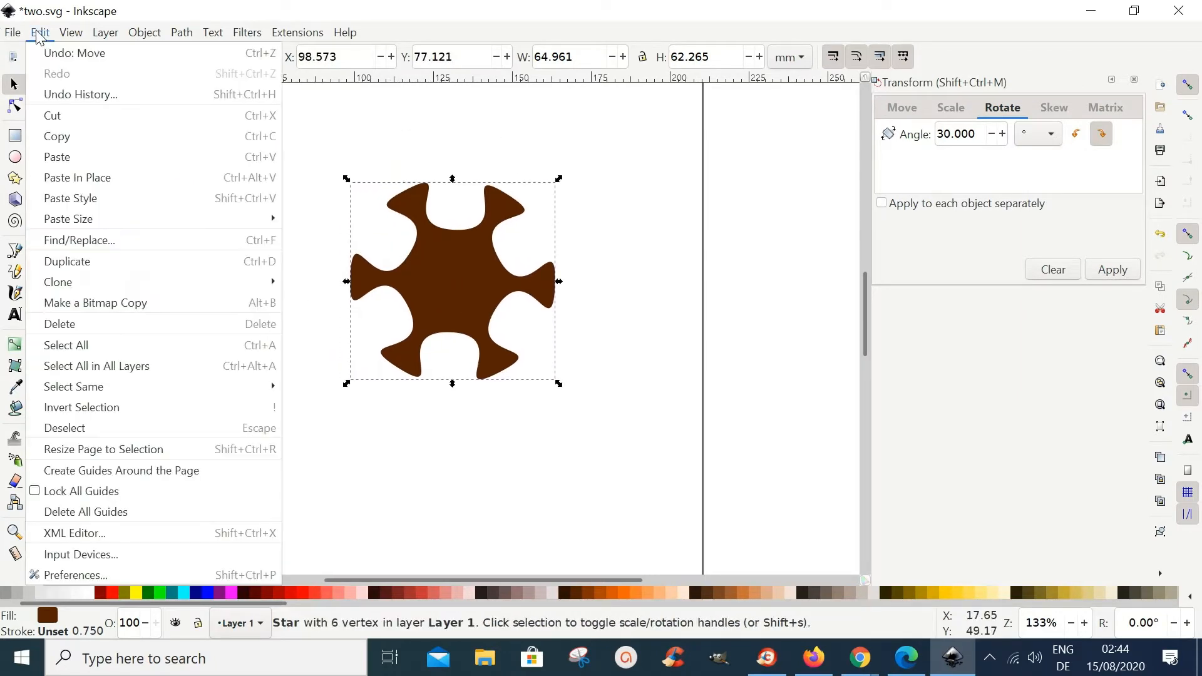
pyautogui.click(74, 263)
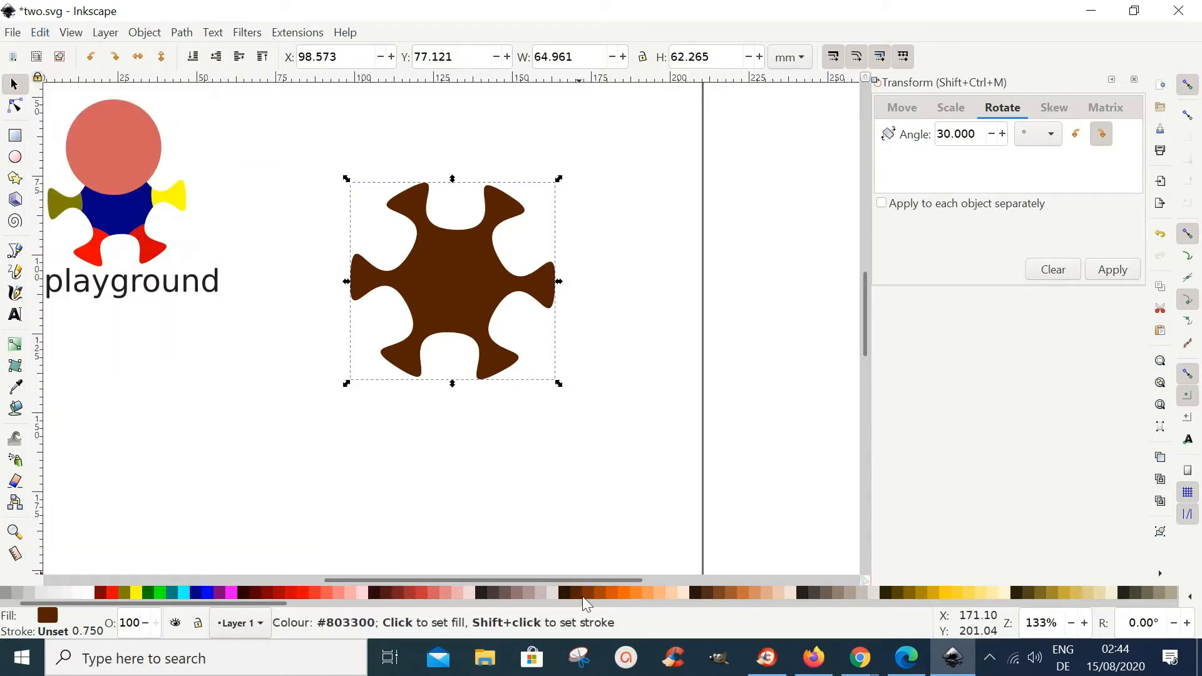
pyautogui.click(925, 594)
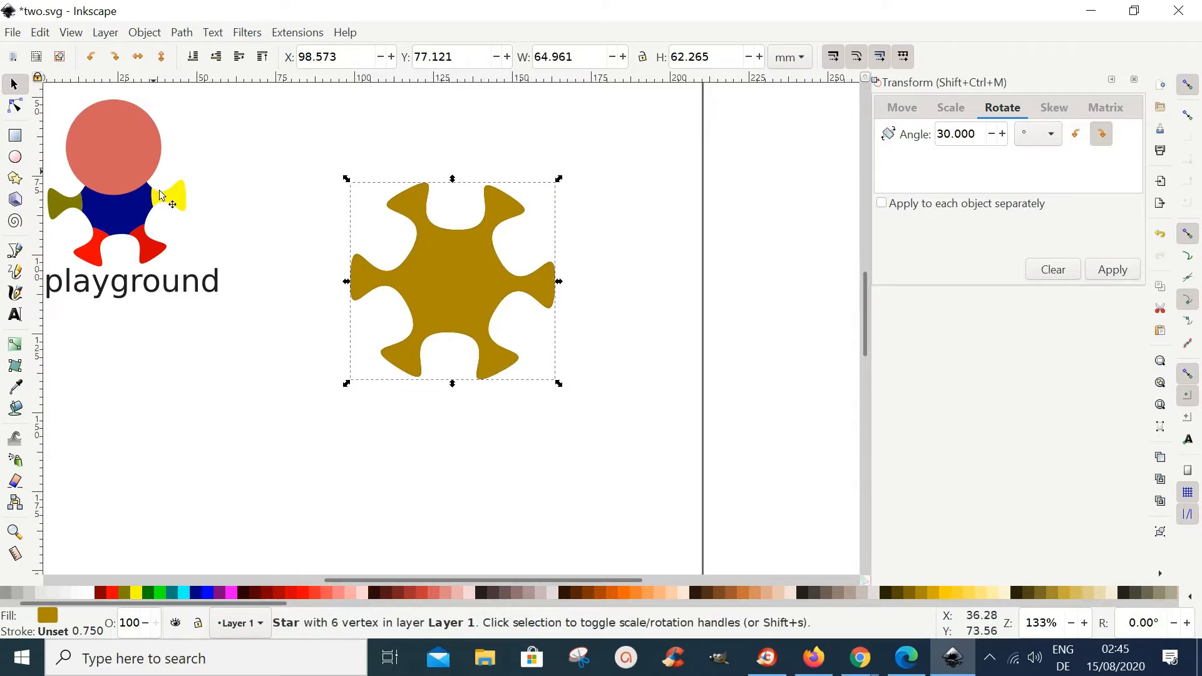
# Rotate the ochre star copy clockwise by 30° using Transform
pyautogui.click(145, 32)
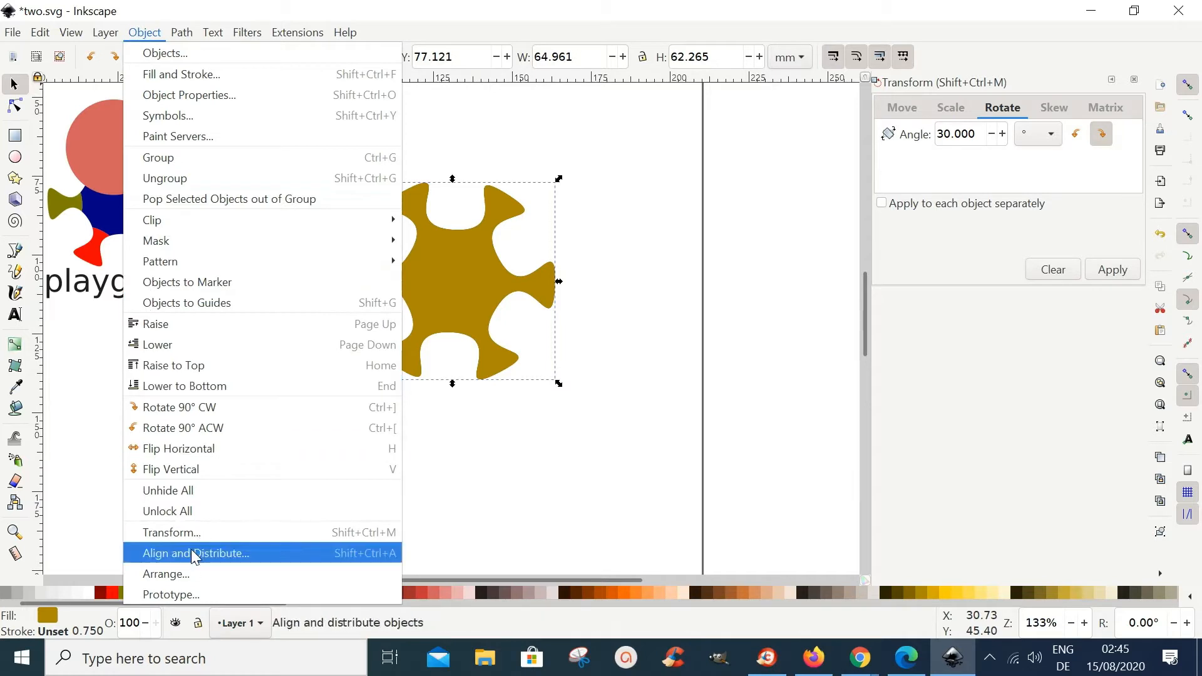
pyautogui.click(186, 533)
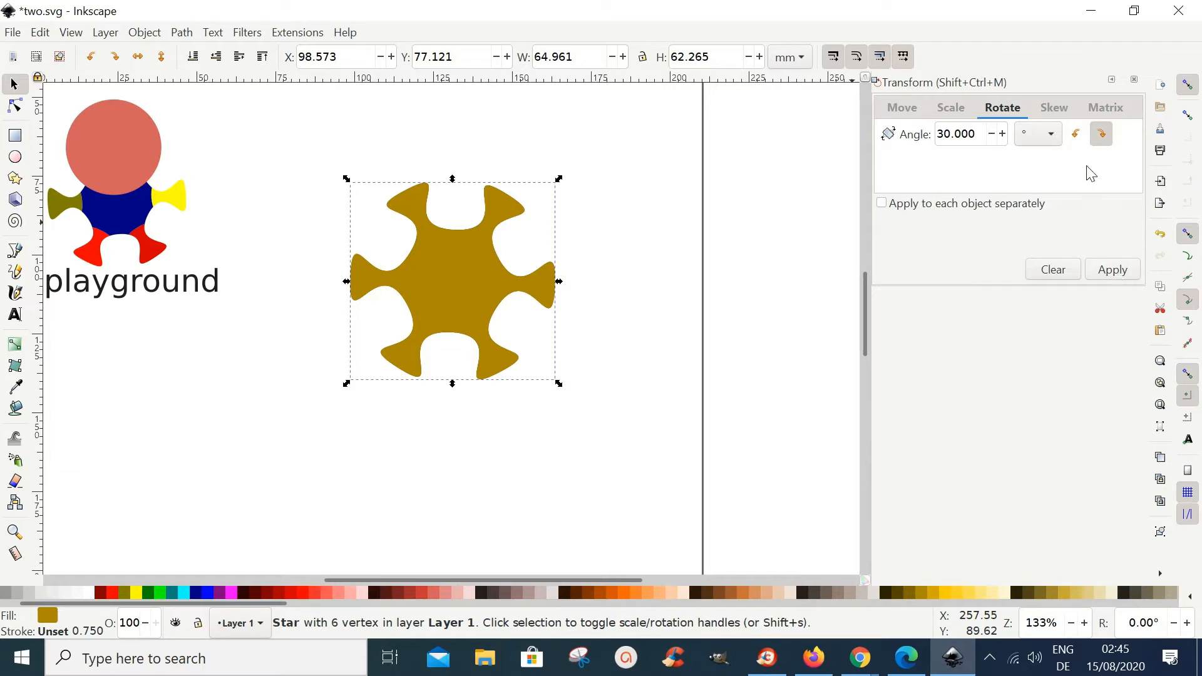
pyautogui.click(1114, 272)
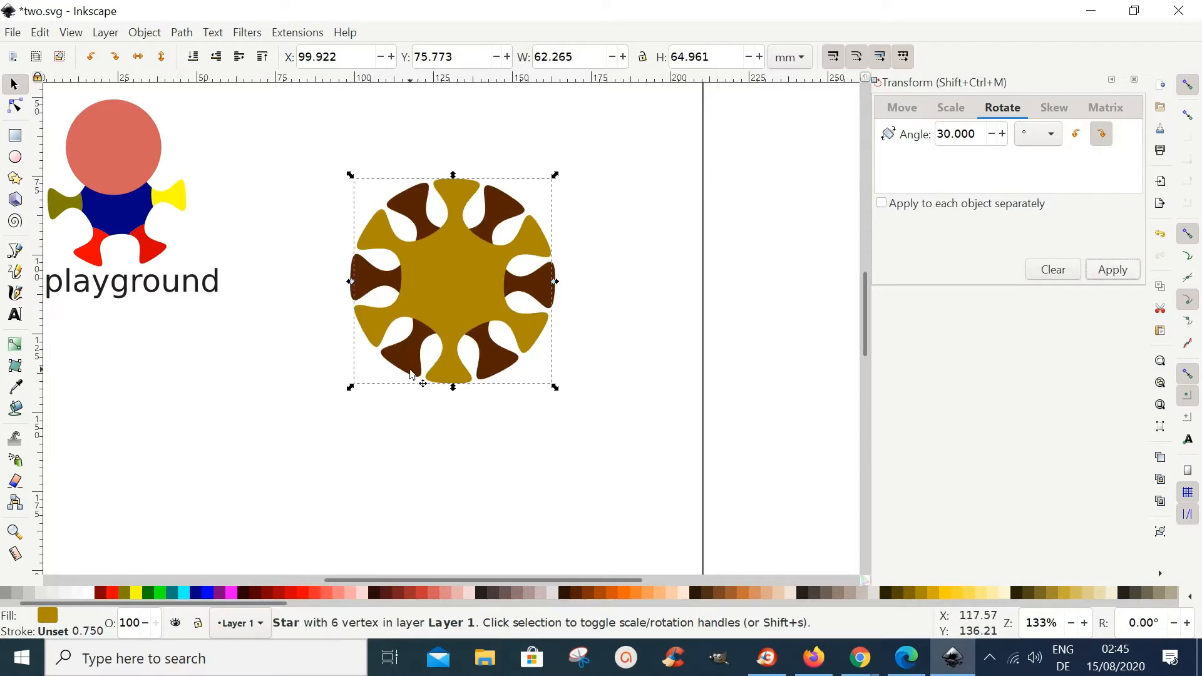
# Select both overlapping stars and apply Division to split the brown star into separate pieces
pyautogui.moveTo(303, 139); pyautogui.dragTo(622, 459)
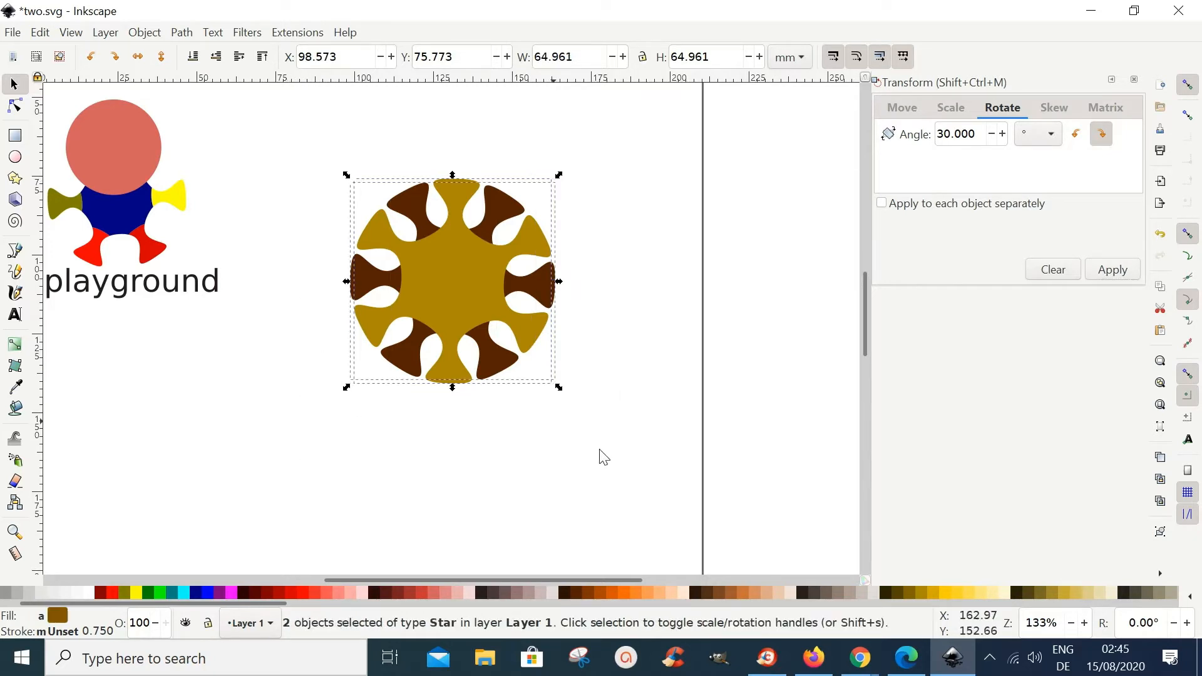
pyautogui.click(181, 33)
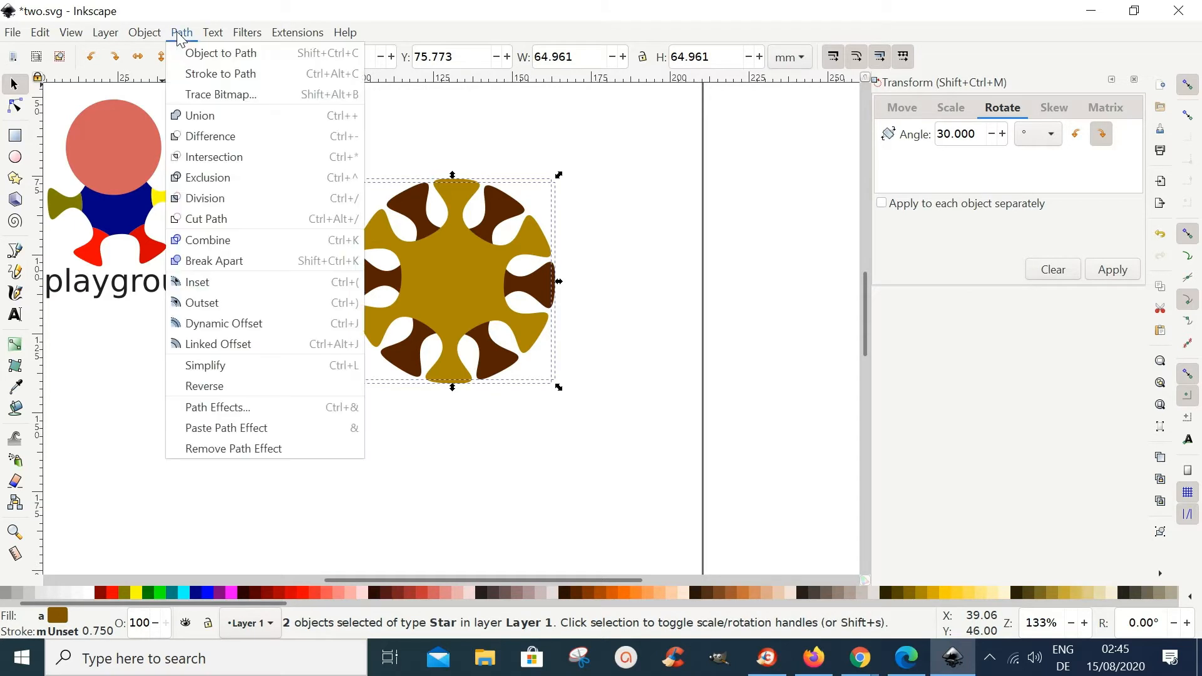
pyautogui.click(220, 200)
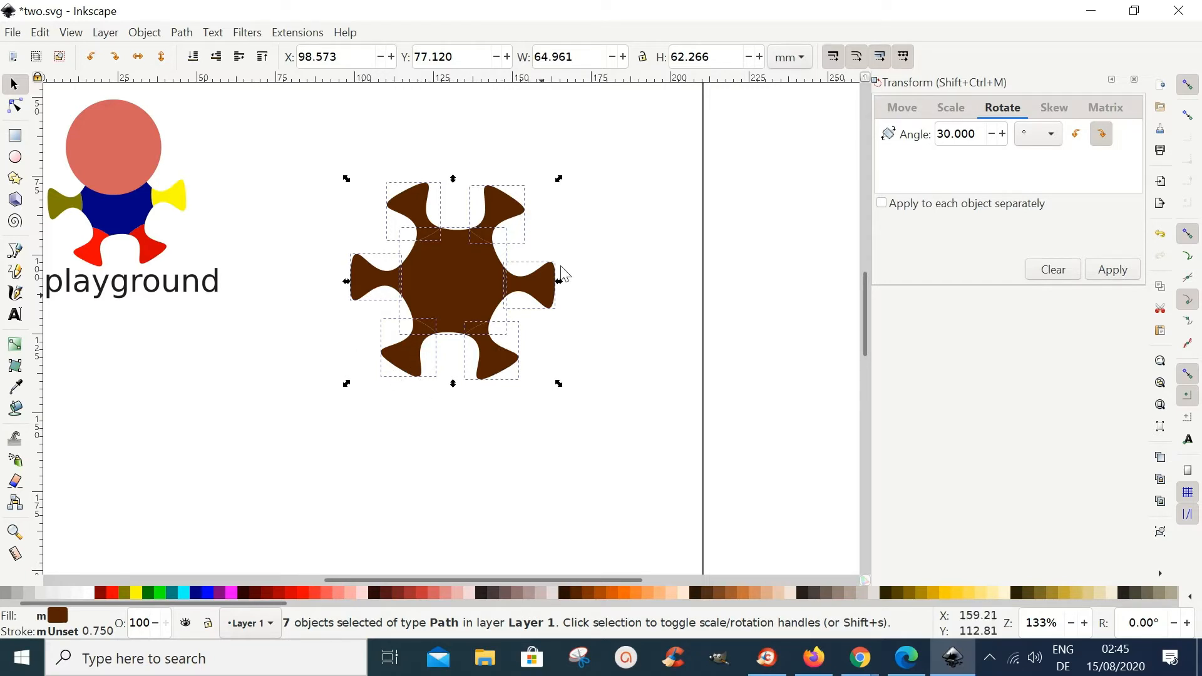
# Rotate all the divided star pieces together by about 7° counter-clockwise, and deselect them
pyautogui.click(451, 278)
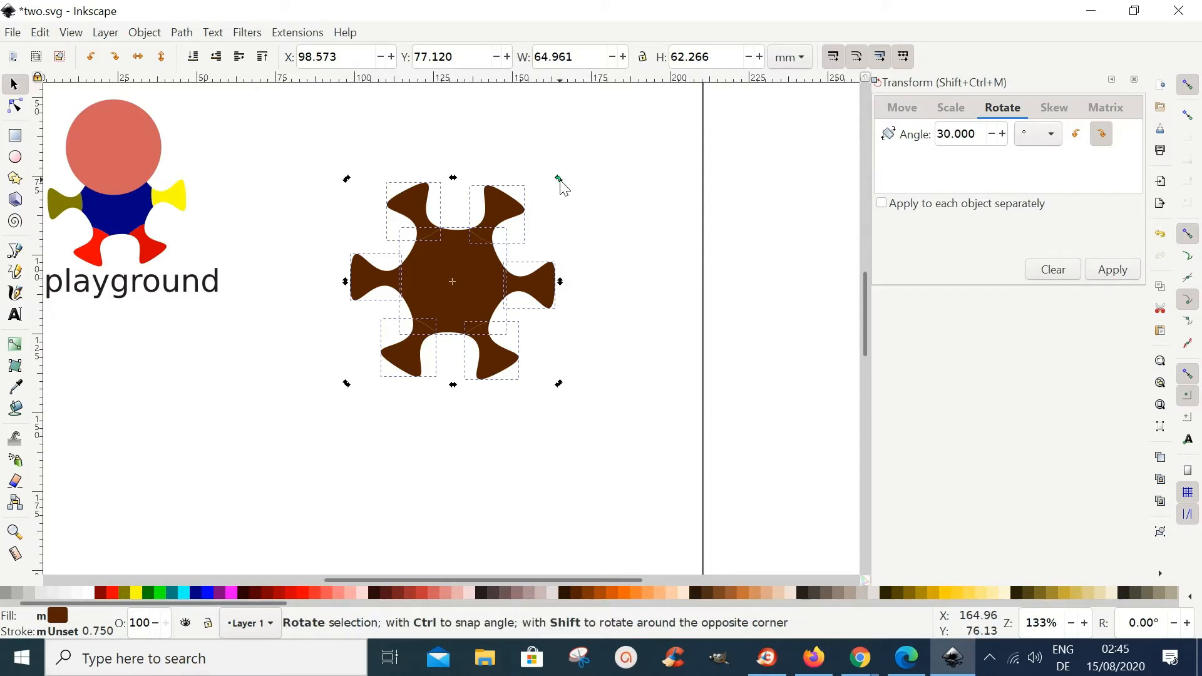
pyautogui.moveTo(561, 182)
pyautogui.mouseDown()
pyautogui.moveTo(563, 213)
pyautogui.moveTo(559, 166)
pyautogui.mouseUp()
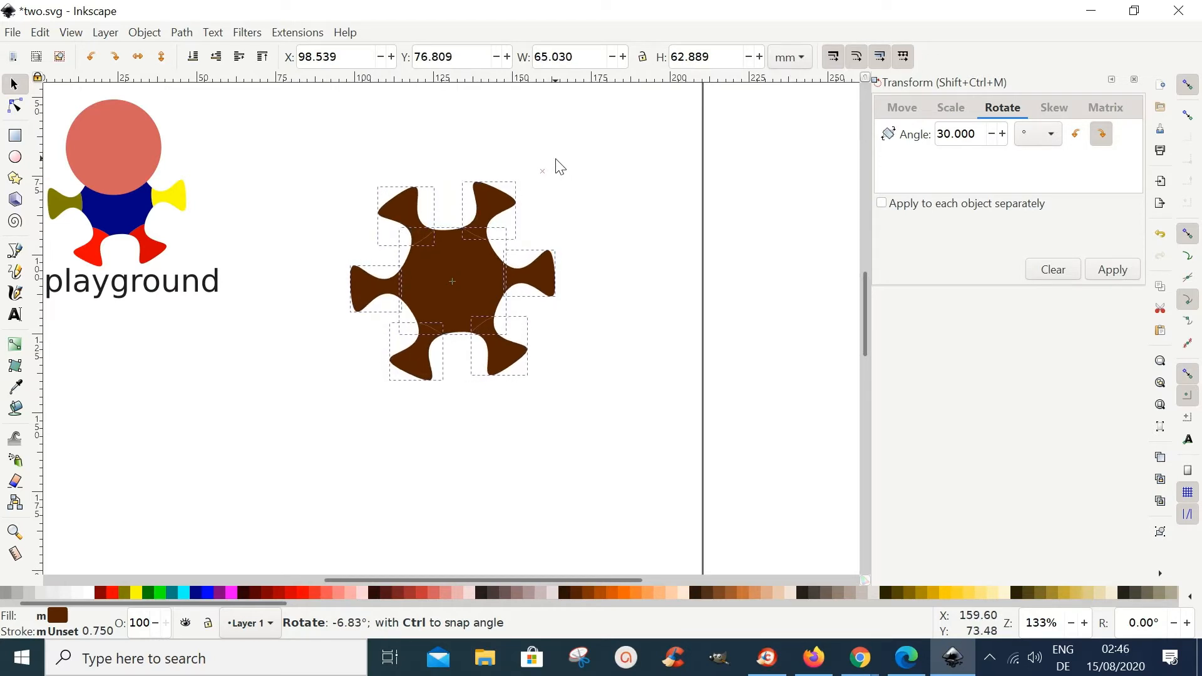
pyautogui.moveTo(560, 165); pyautogui.dragTo(559, 166)
pyautogui.click(540, 435)
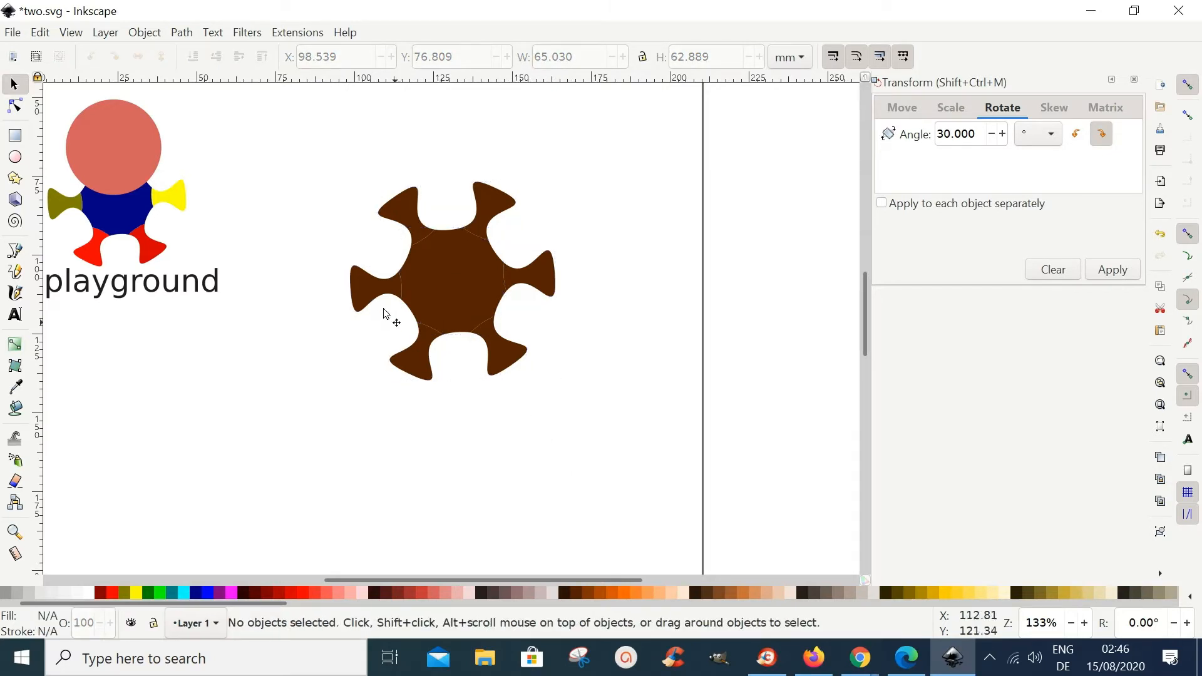
# Fill the lower-left arm of the star with bright red and the lower-right arm with red #D40000
pyautogui.click(425, 370)
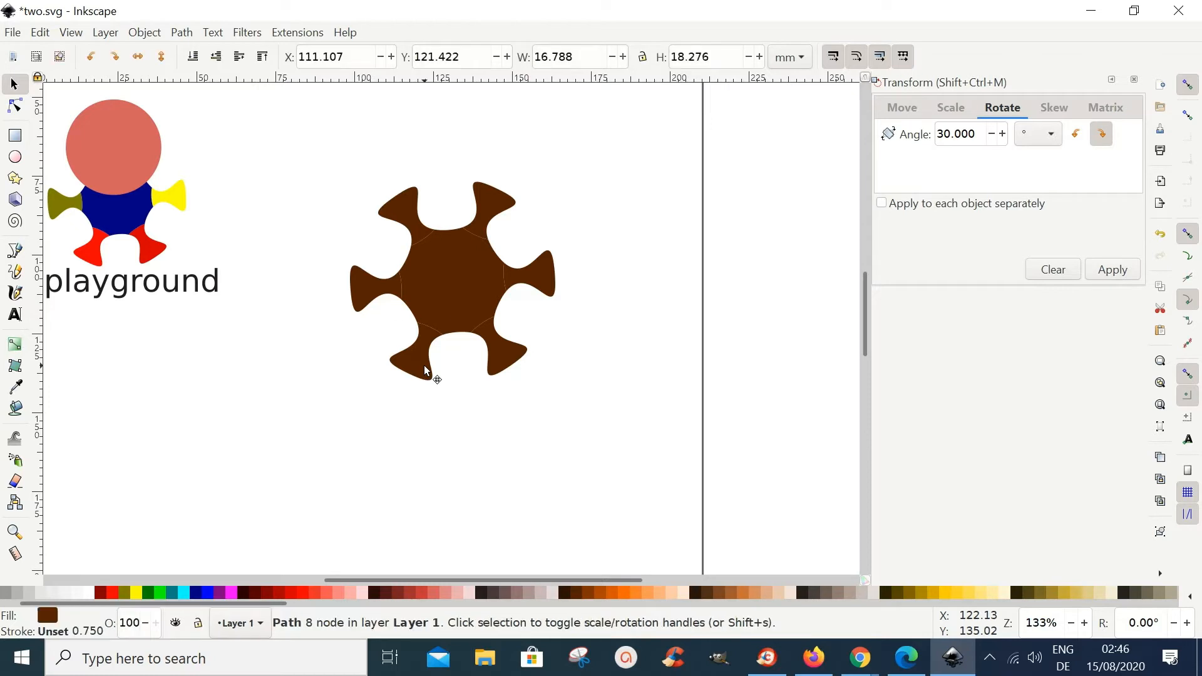
pyautogui.click(114, 591)
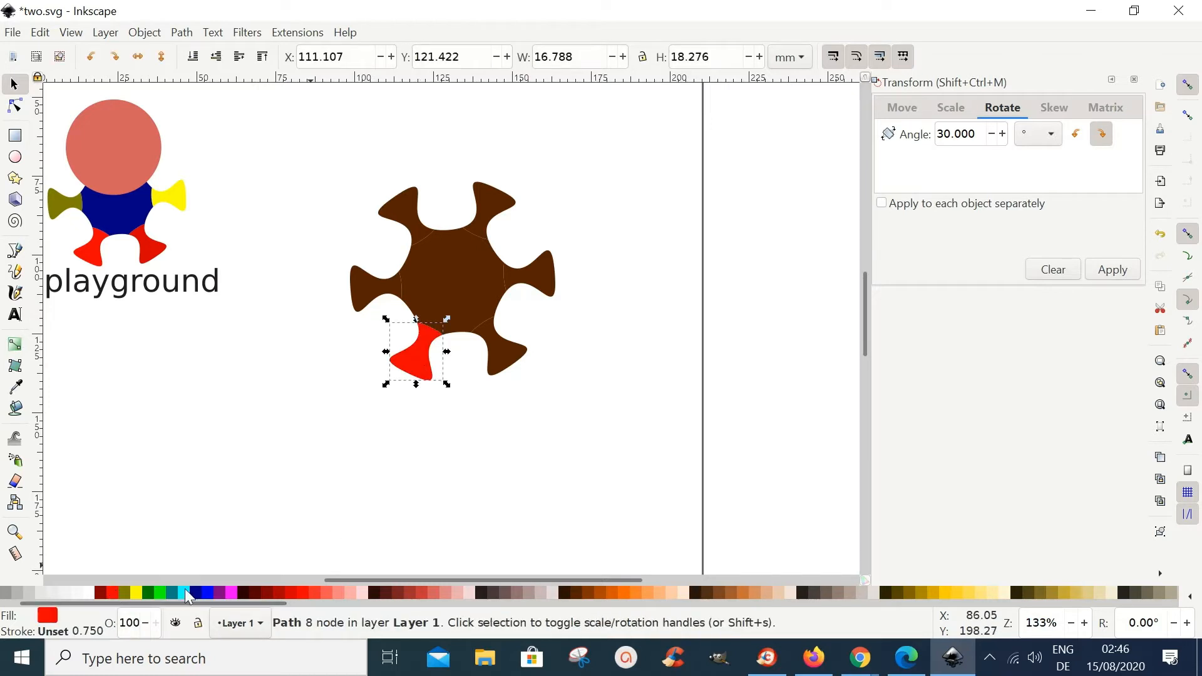
pyautogui.click(500, 361)
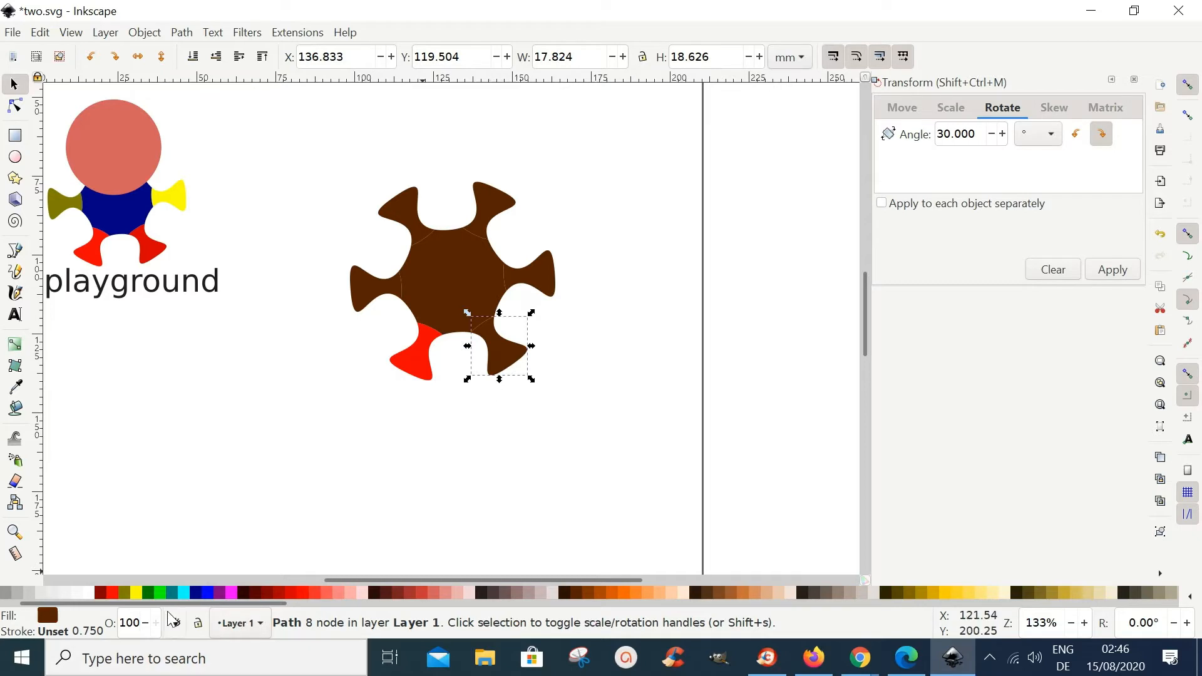
pyautogui.click(293, 592)
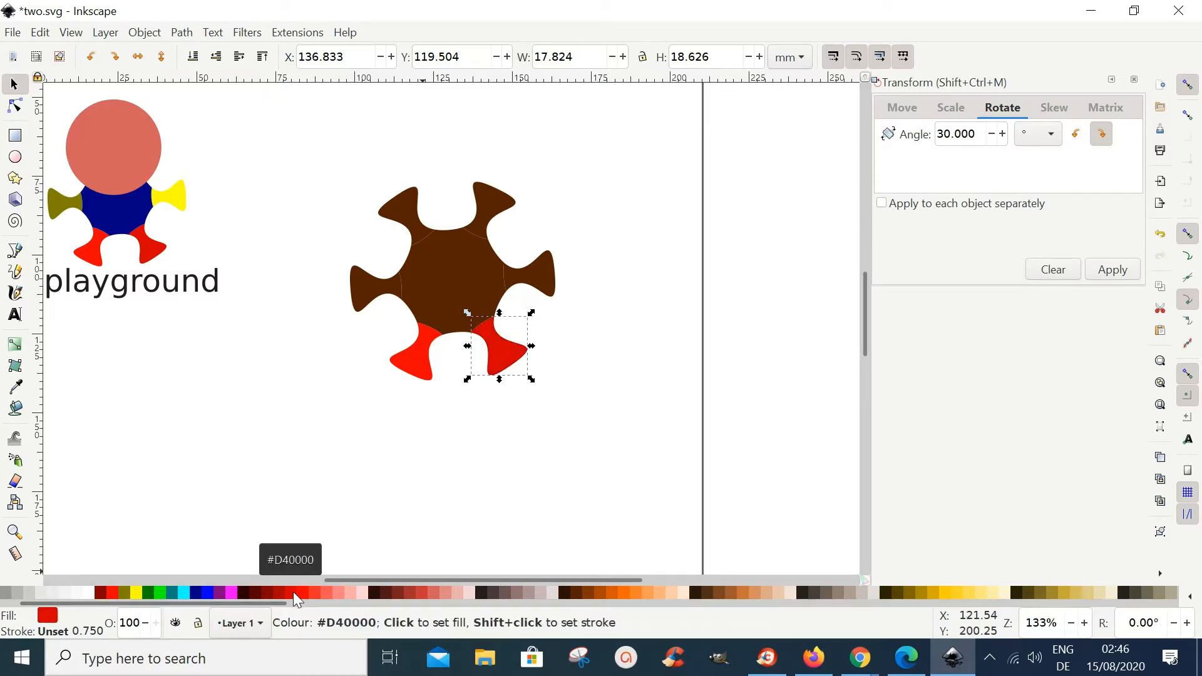
# Fill the star's right arm with yellow #FFFF00 and its left arm with olive
pyautogui.click(544, 275)
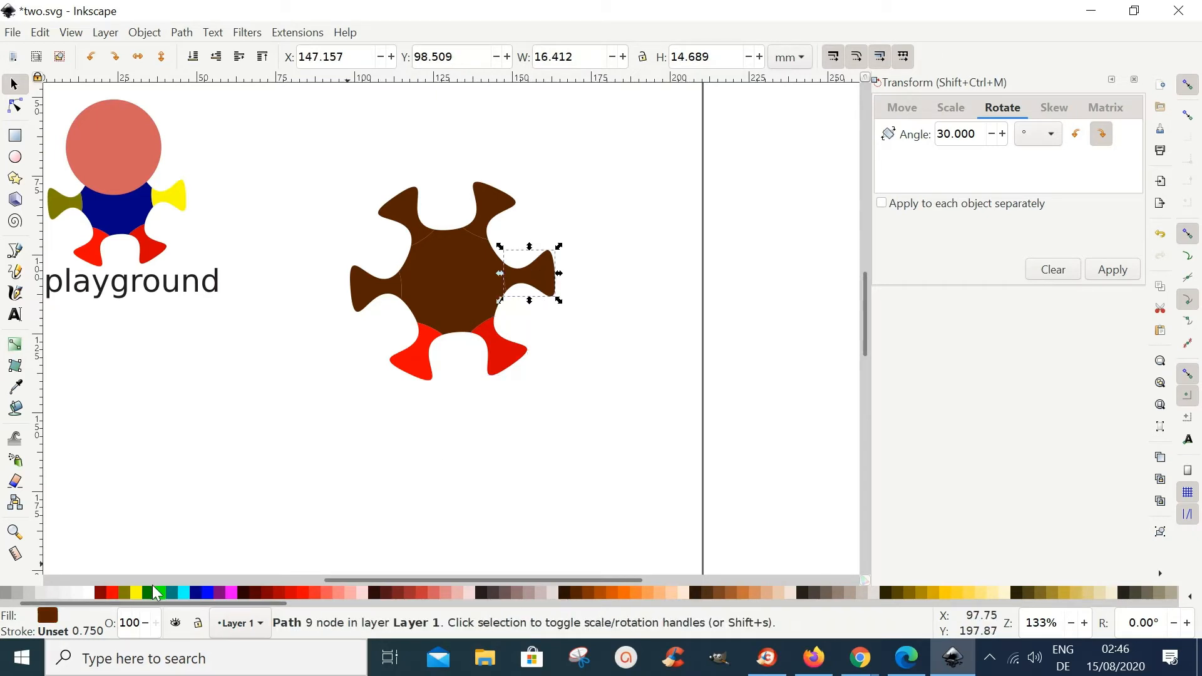
pyautogui.click(137, 593)
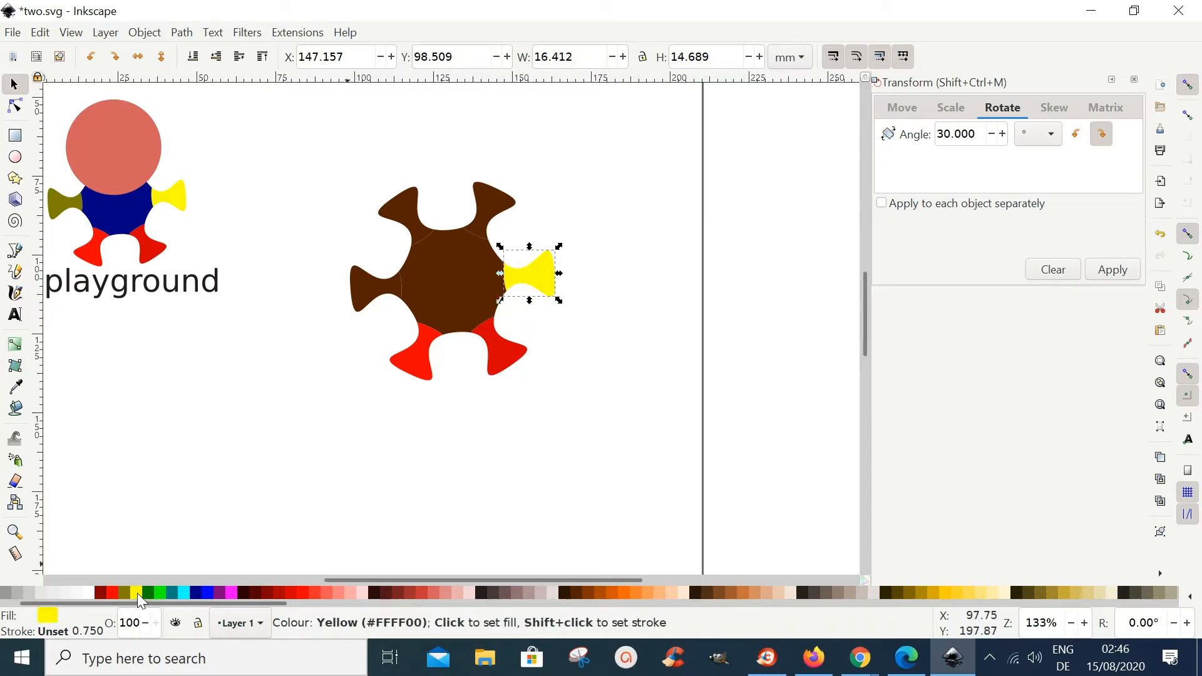
pyautogui.click(365, 283)
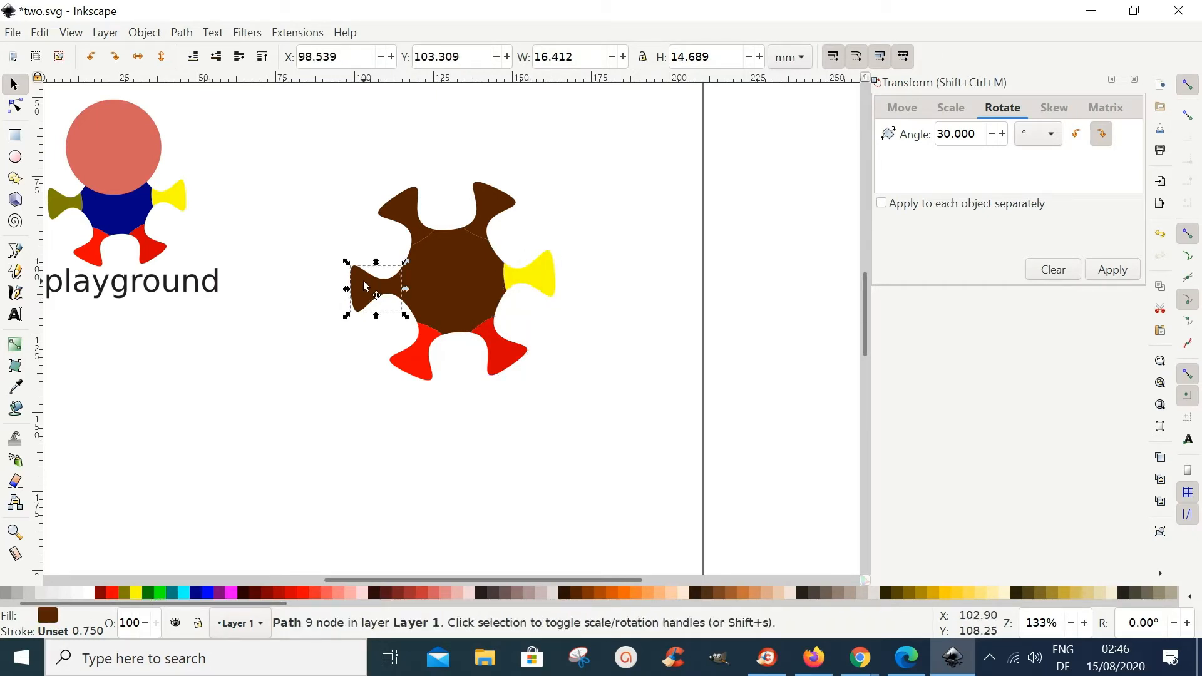
pyautogui.click(127, 595)
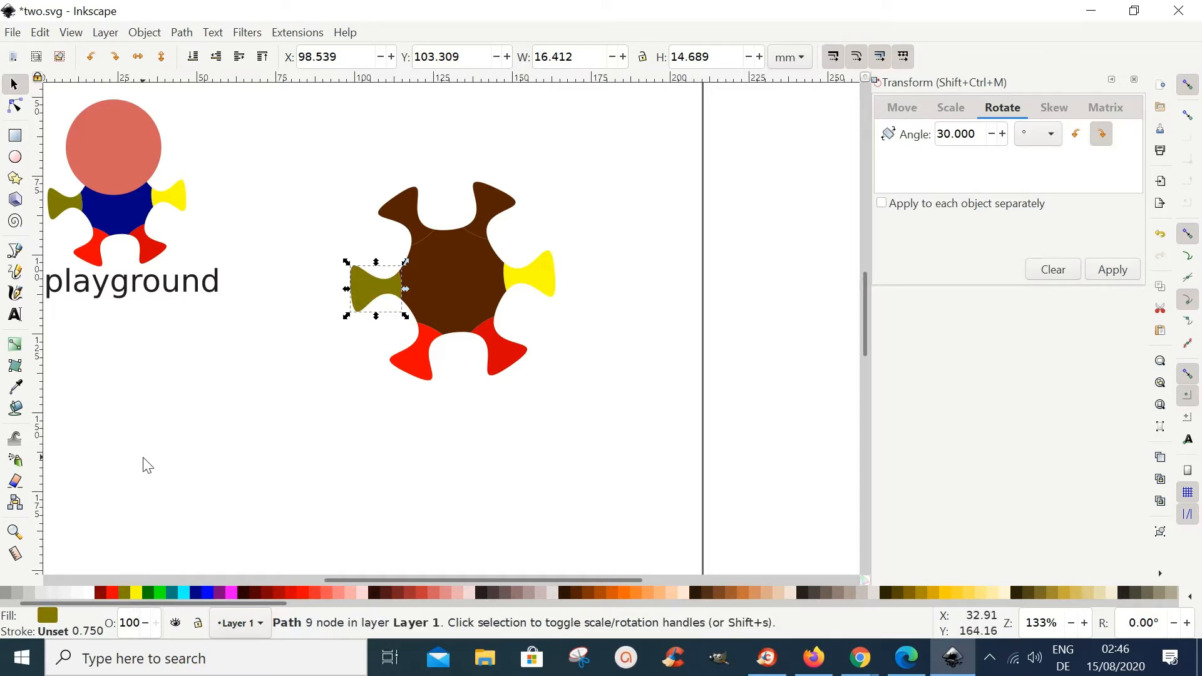
# Draw a circle about 37 mm across and place it over the star's two upper arms as the head
pyautogui.click(15, 159)
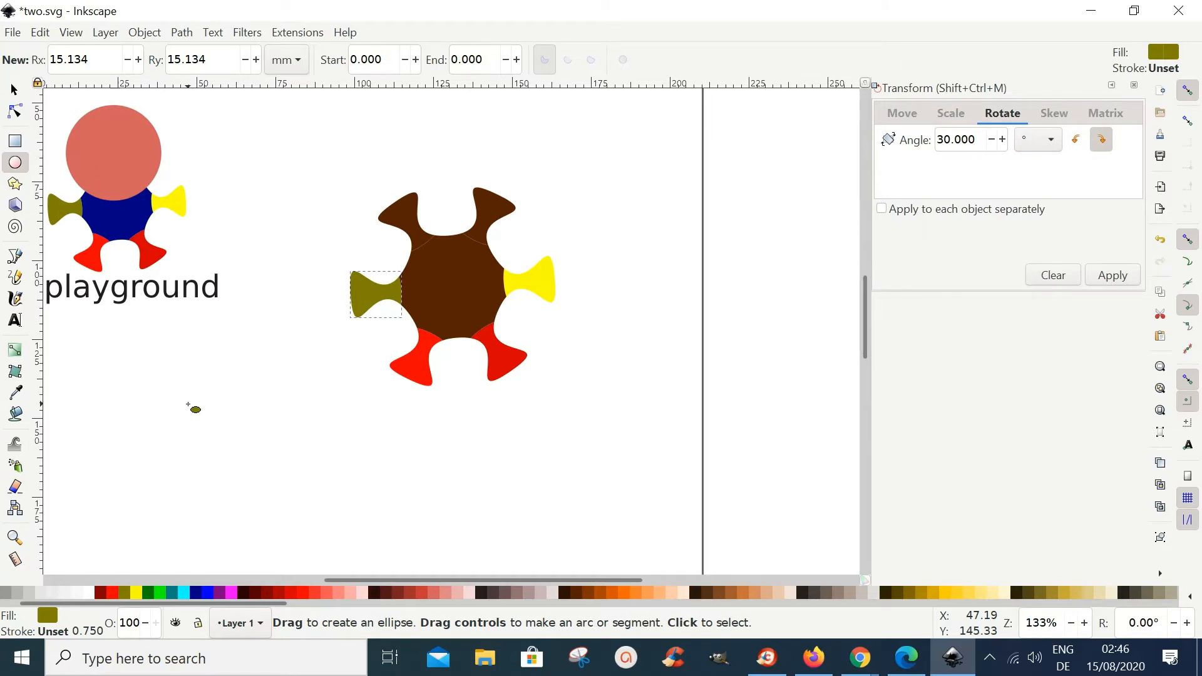
pyautogui.press('shift')
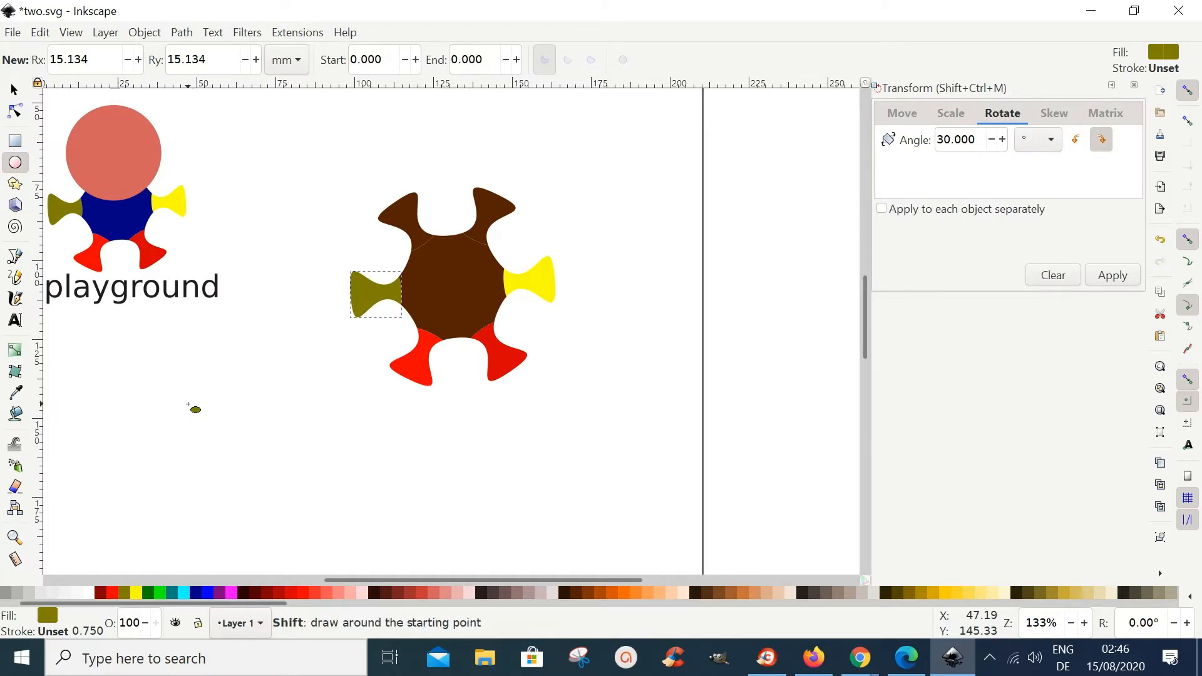
pyautogui.press('ctrl')
pyautogui.moveTo(182, 397); pyautogui.dragTo(242, 456)
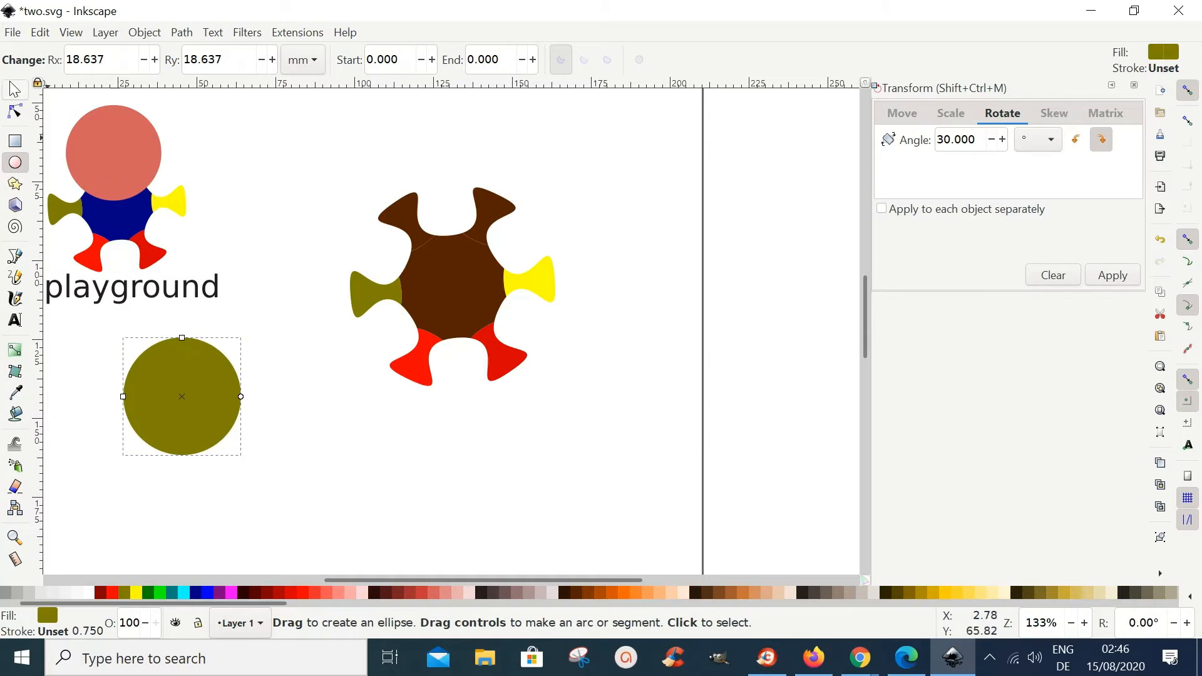
pyautogui.click(13, 91)
pyautogui.moveTo(185, 372); pyautogui.dragTo(464, 219)
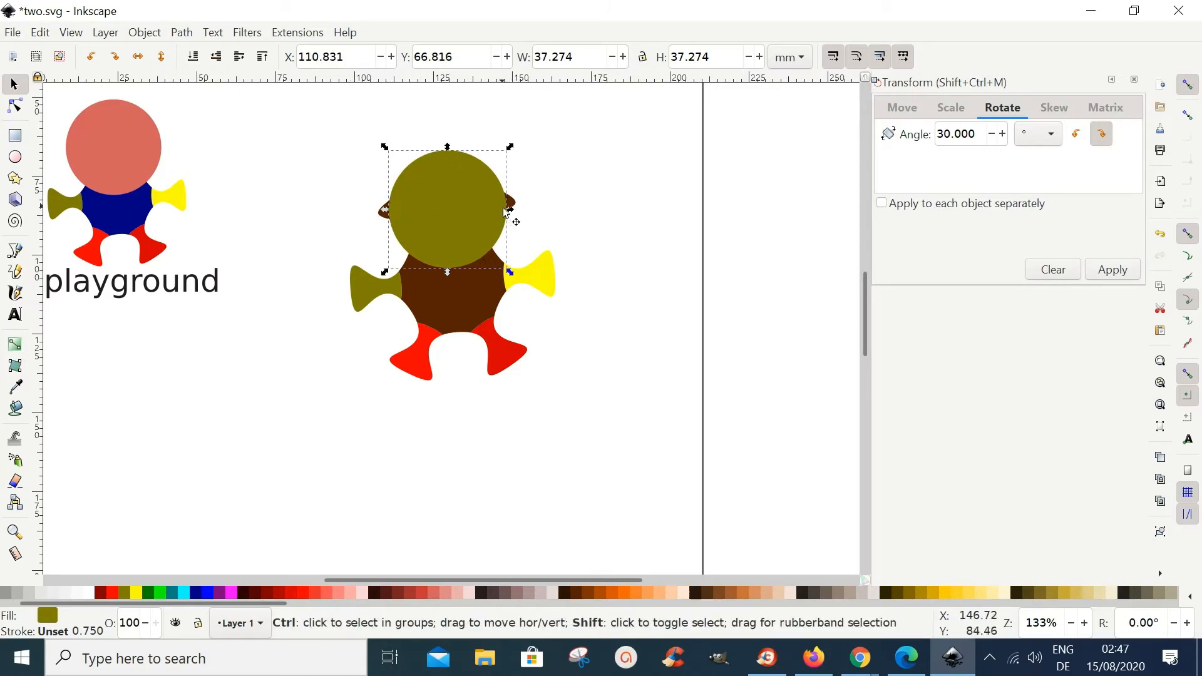
# Enlarge the head circle proportionally about its centre to about 44 mm across, covering both upper arms
pyautogui.moveTo(511, 208); pyautogui.dragTo(527, 217)
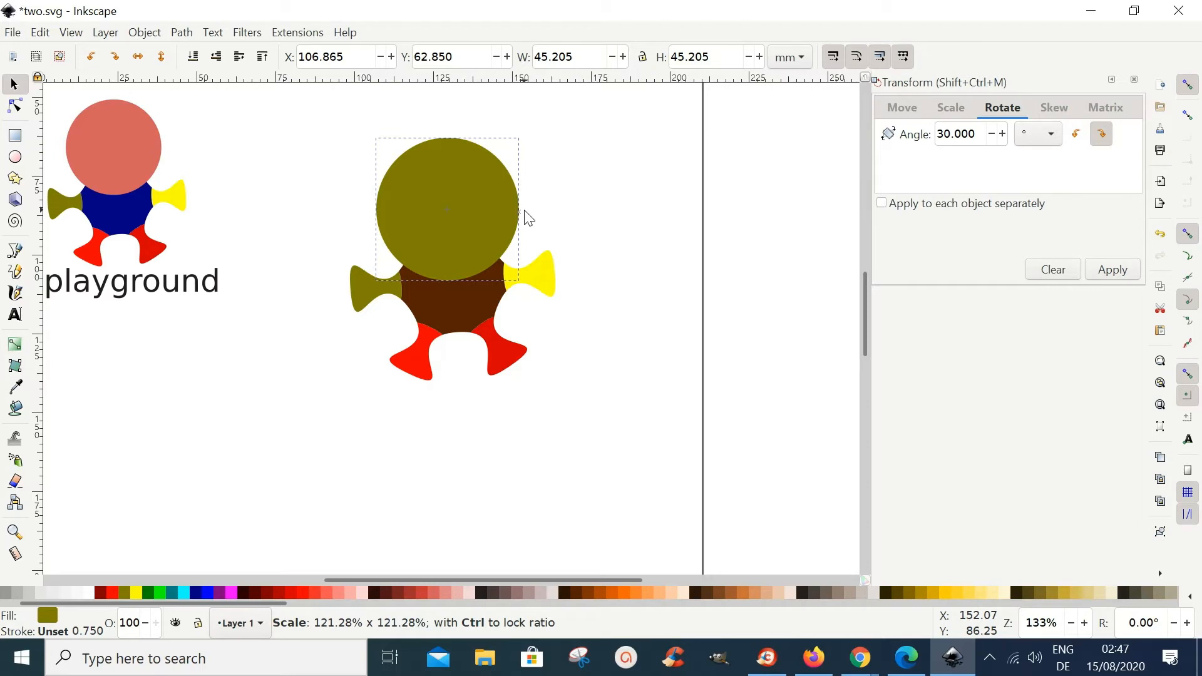
pyautogui.moveTo(527, 218); pyautogui.dragTo(524, 216)
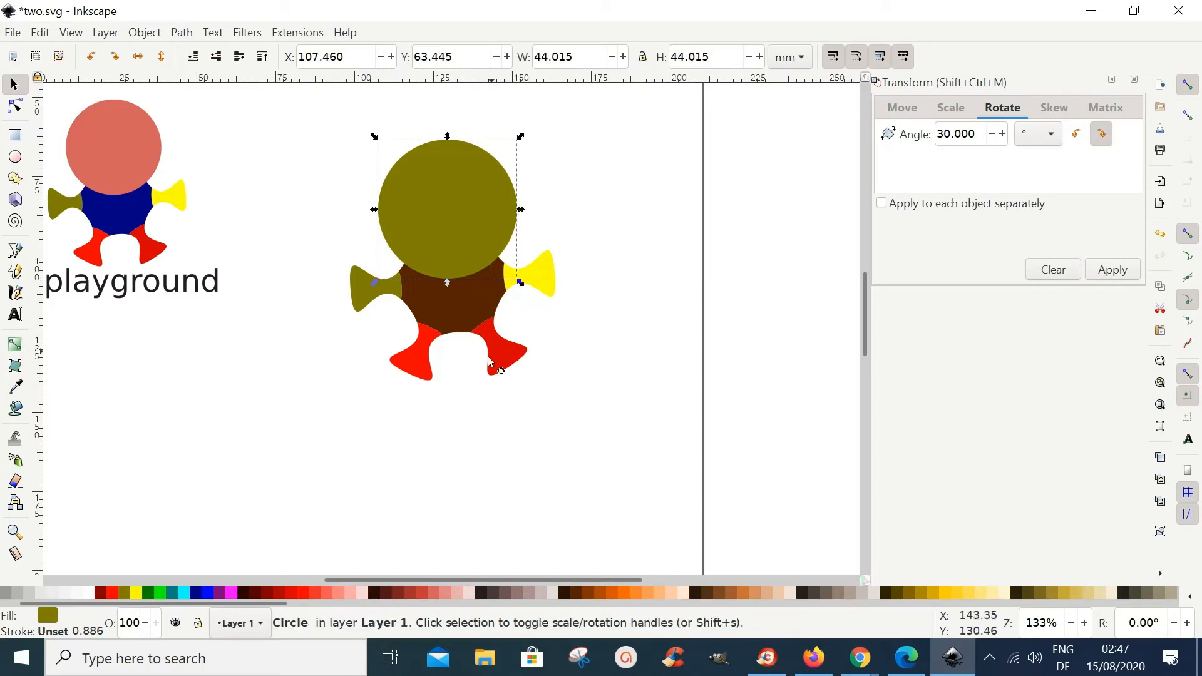
pyautogui.click(605, 429)
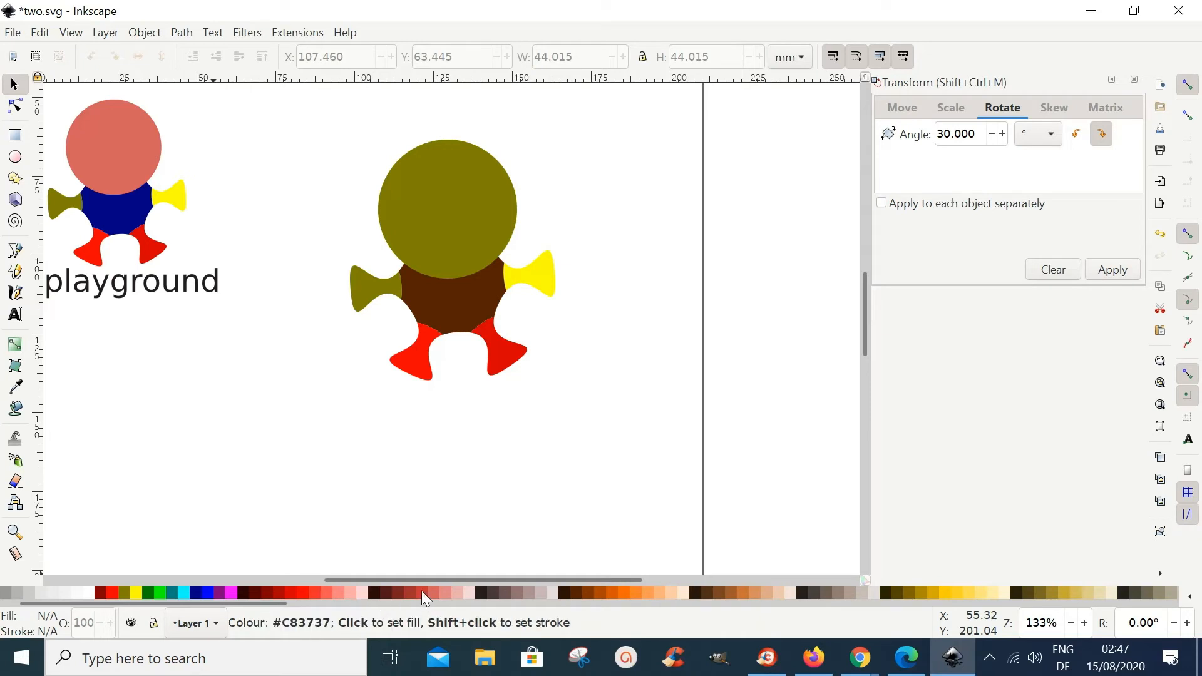
# Fill the head circle with the soft red #D35F5F
pyautogui.click(458, 224)
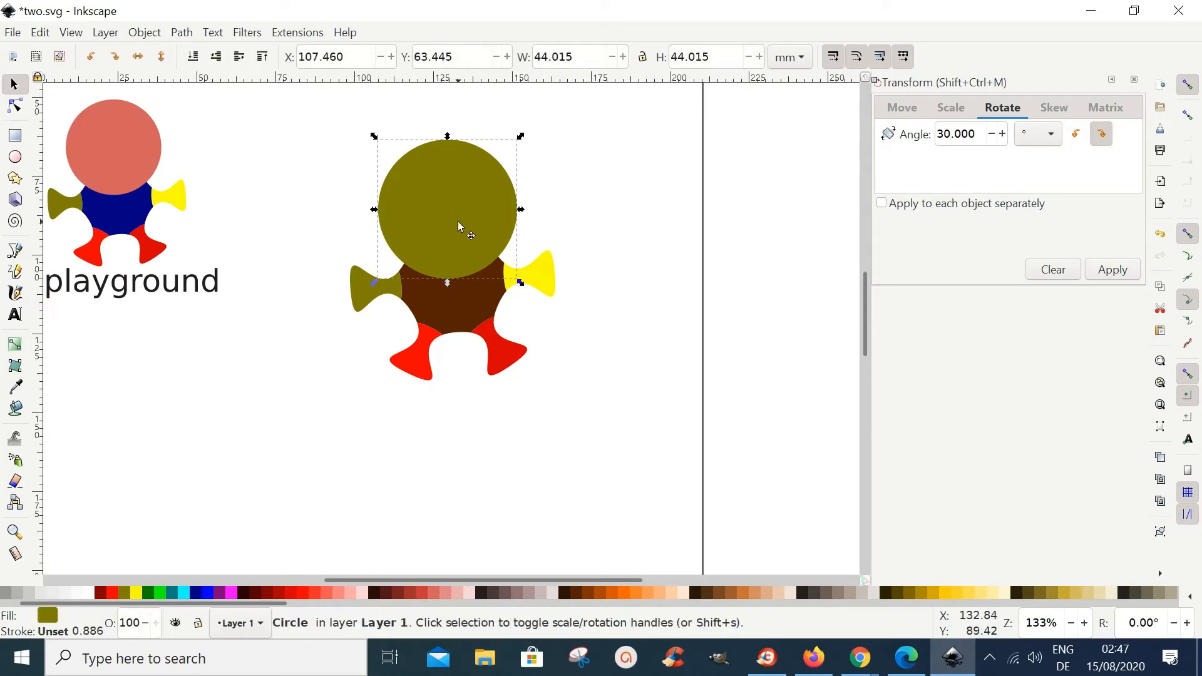
pyautogui.click(424, 594)
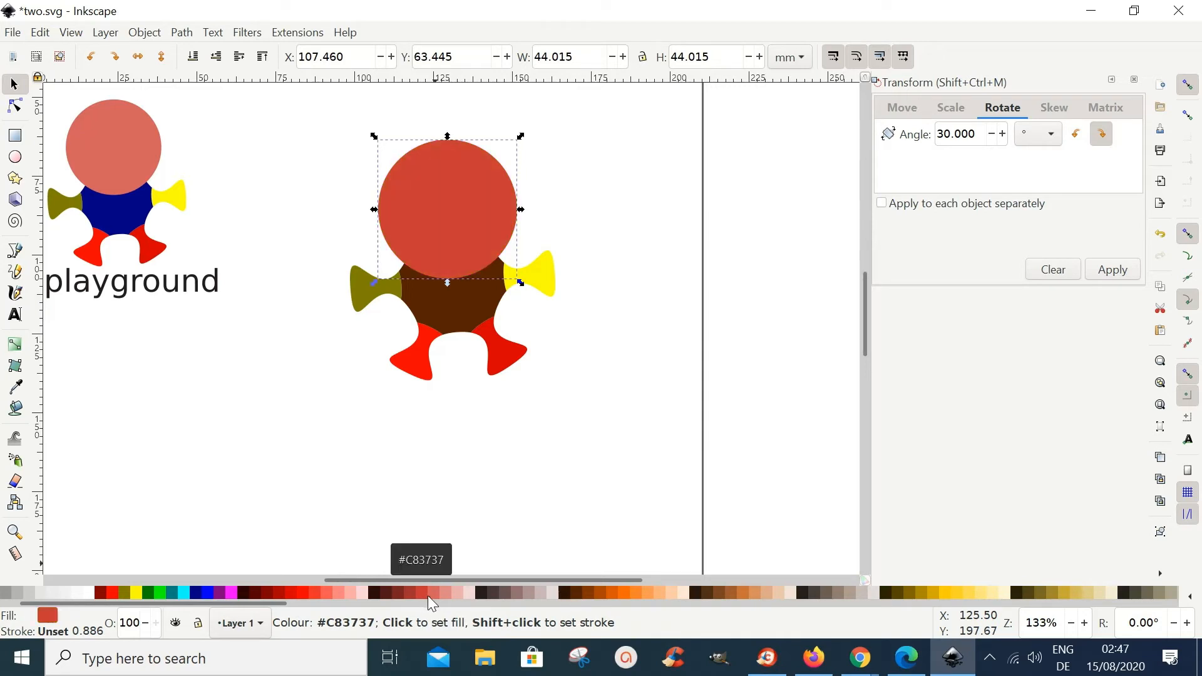
pyautogui.click(434, 595)
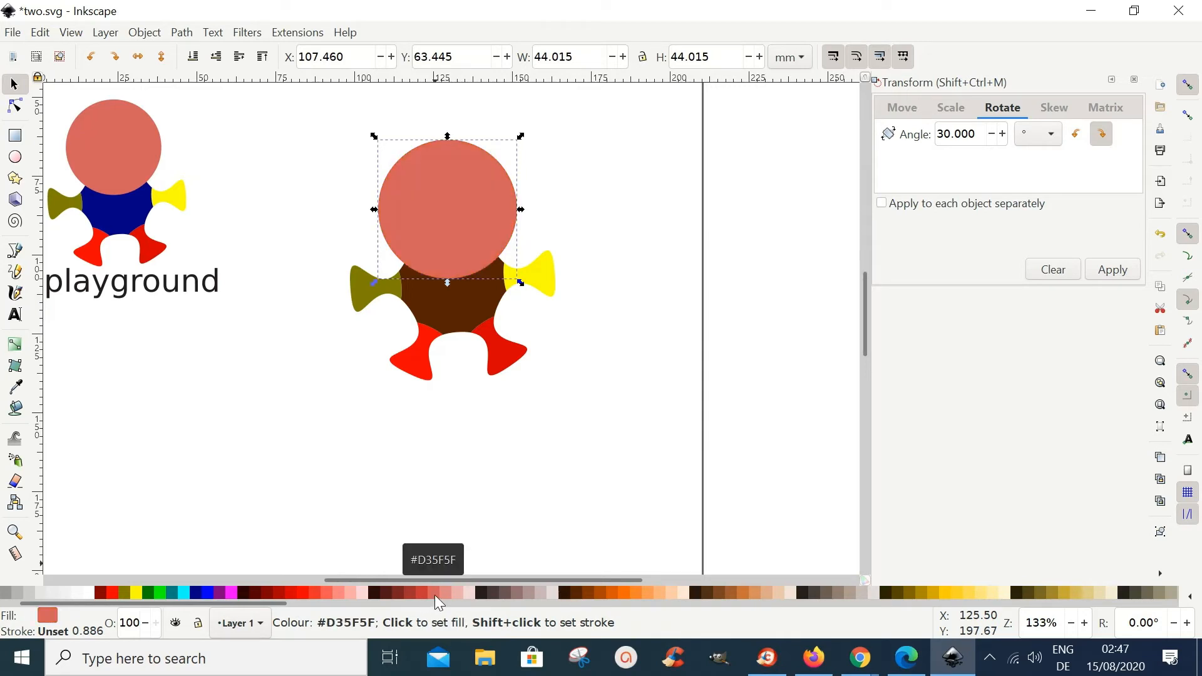
# Fill the figure's brown central body with Navy #000080
pyautogui.click(442, 303)
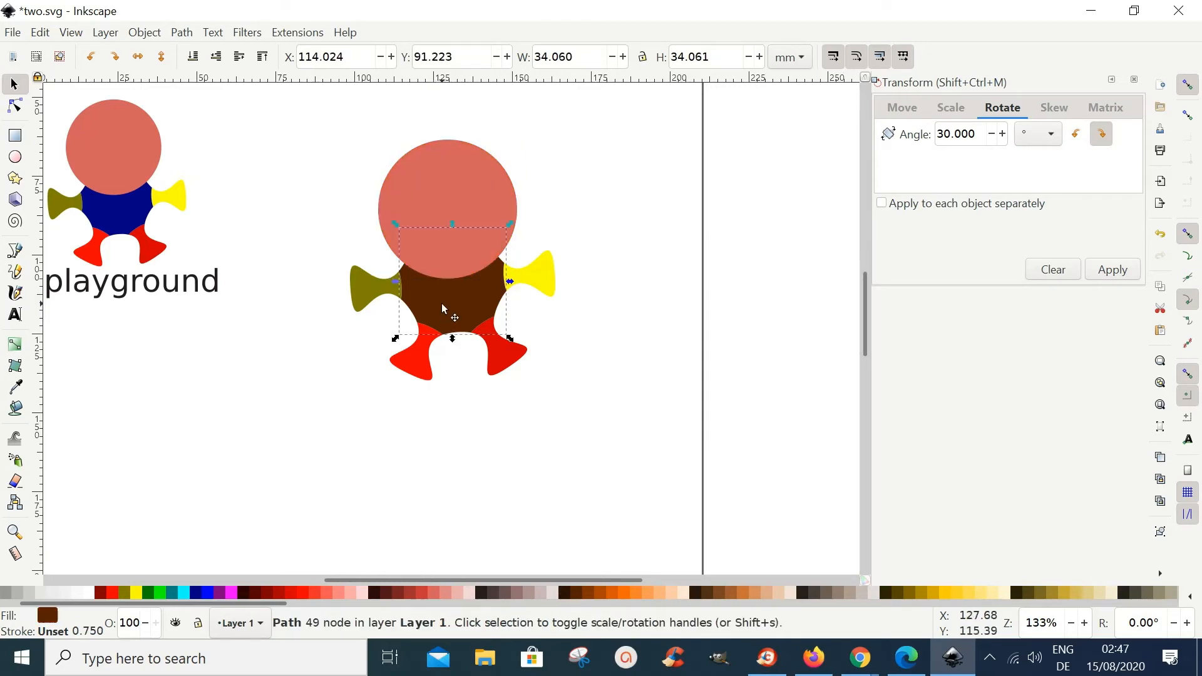
pyautogui.click(198, 595)
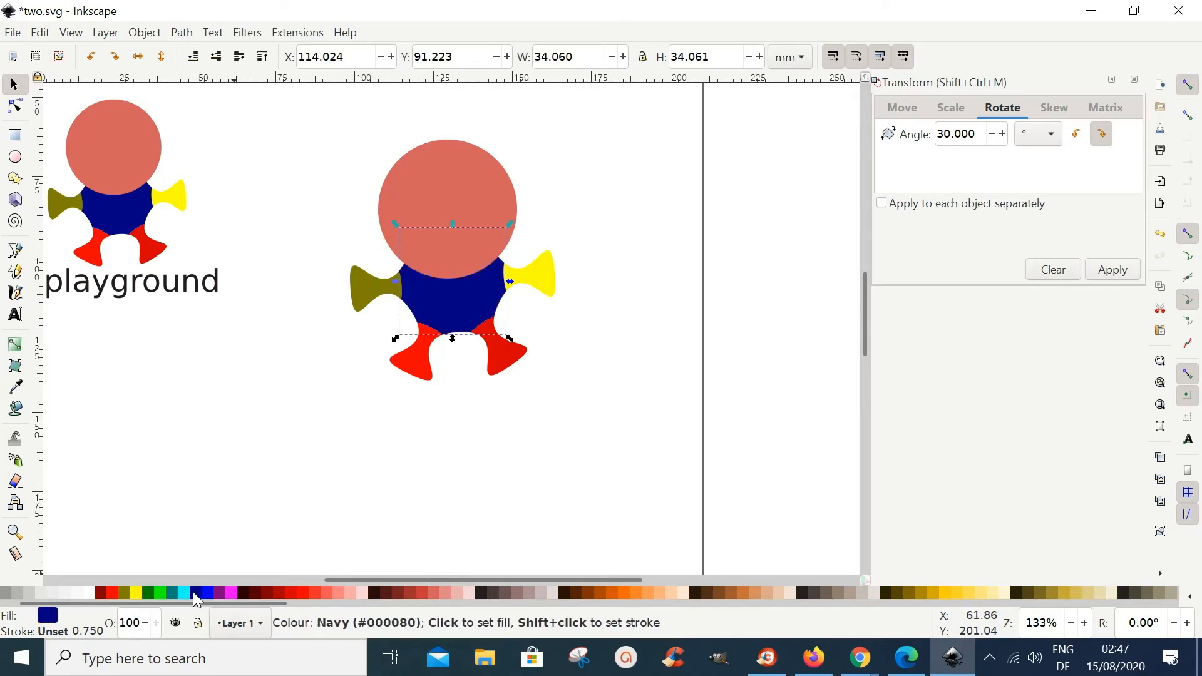
pyautogui.click(322, 514)
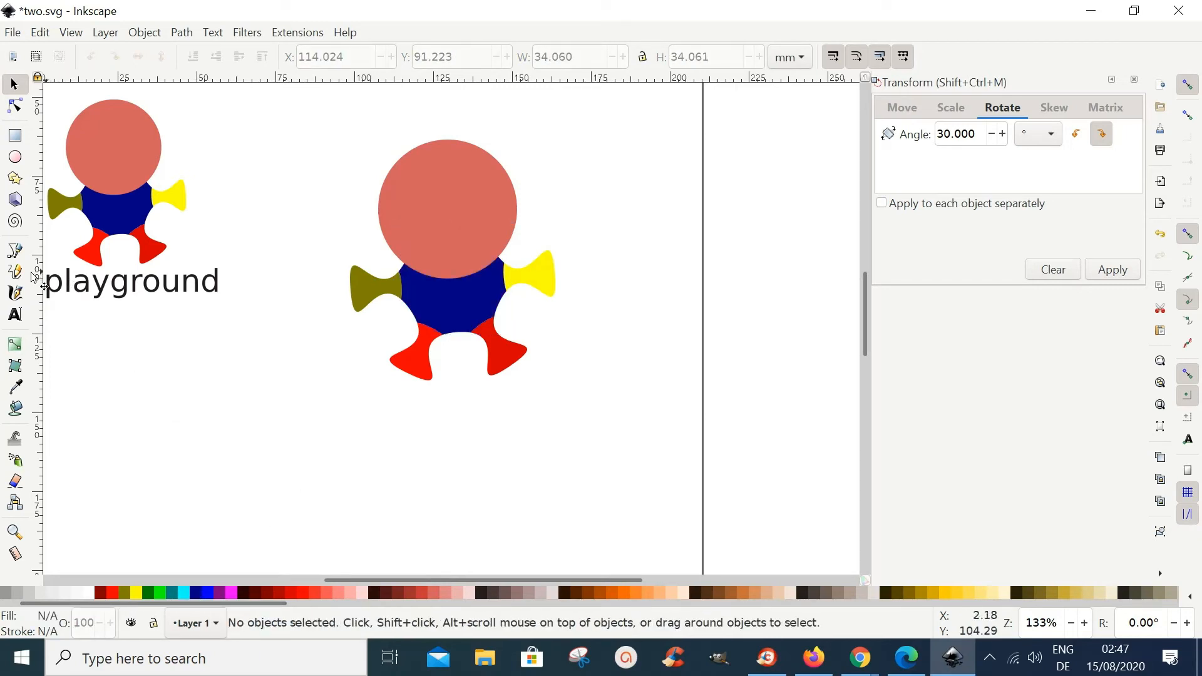
# Add the text "Playground" below the figure's legs and fill it with the dark brown #280B0B
pyautogui.click(16, 316)
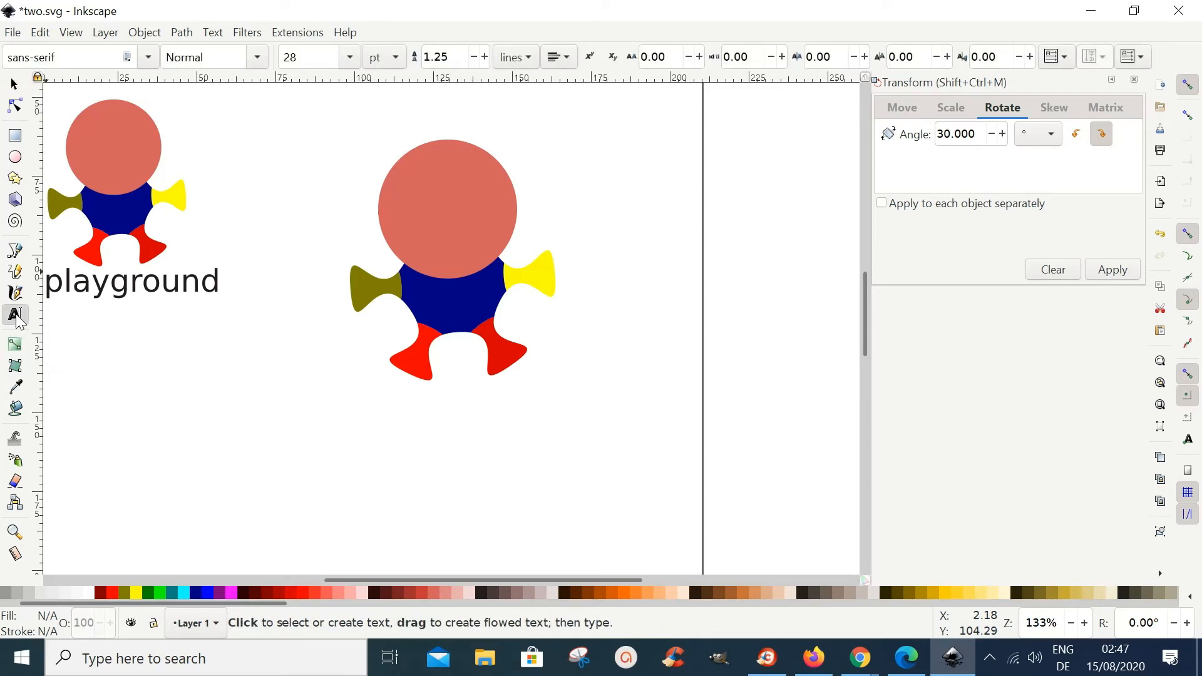
pyautogui.click(370, 412)
pyautogui.click(149, 58)
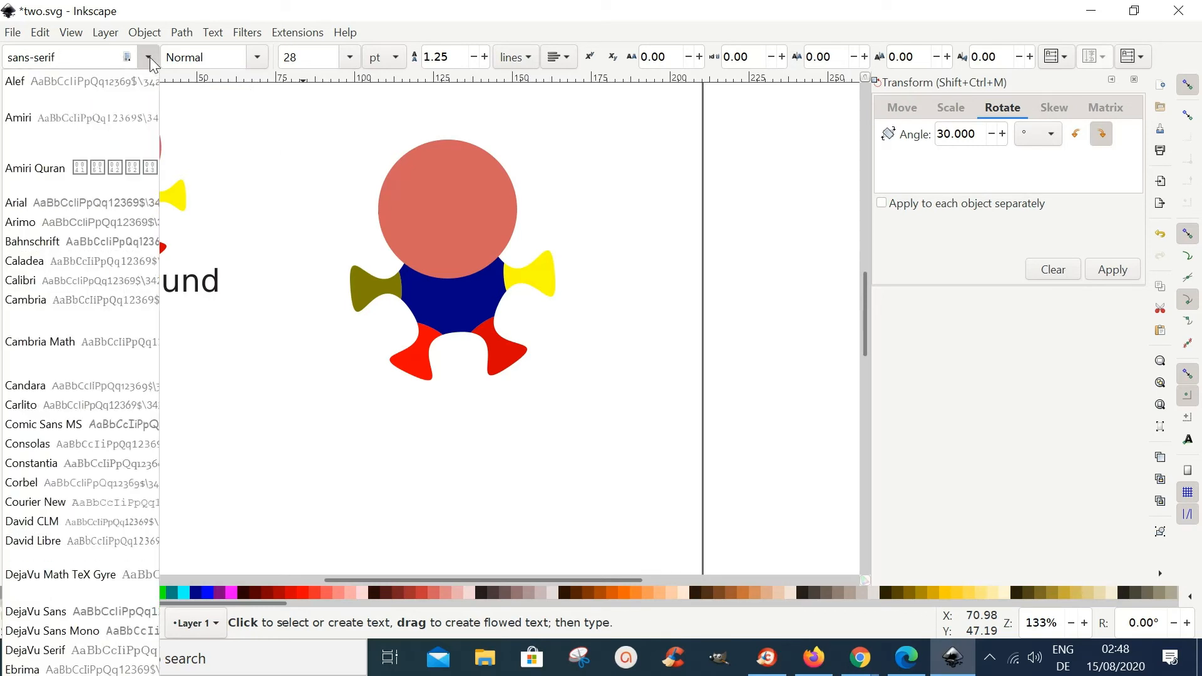
pyautogui.click(149, 57)
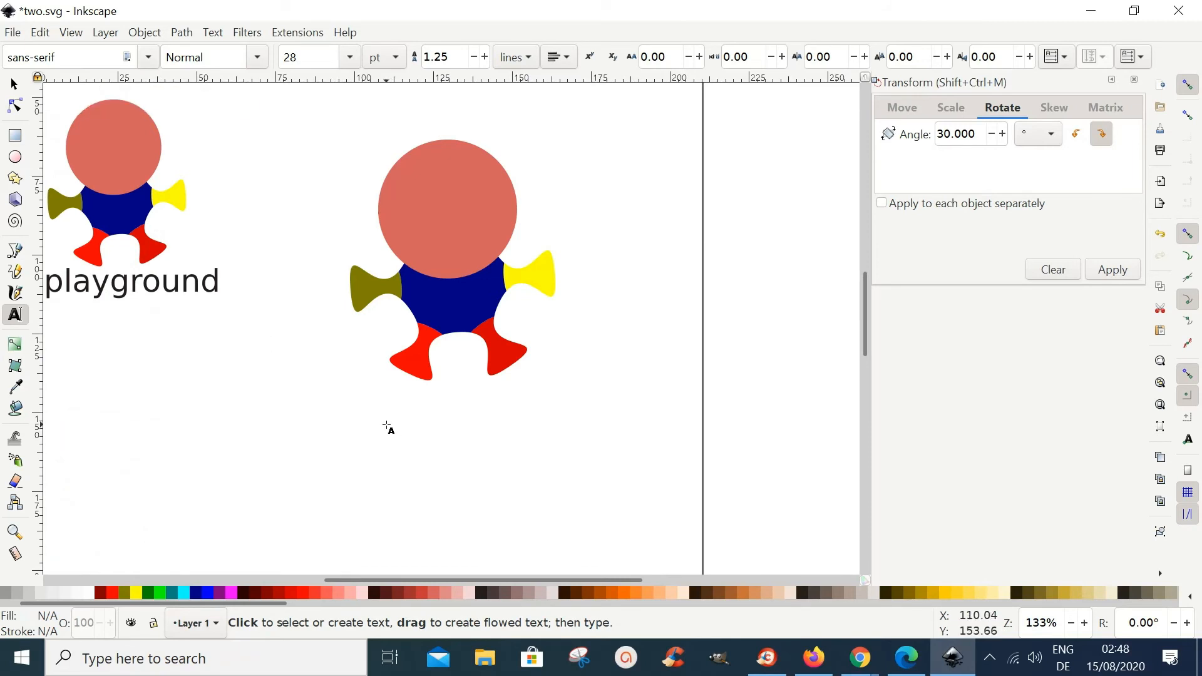
pyautogui.write('Play')
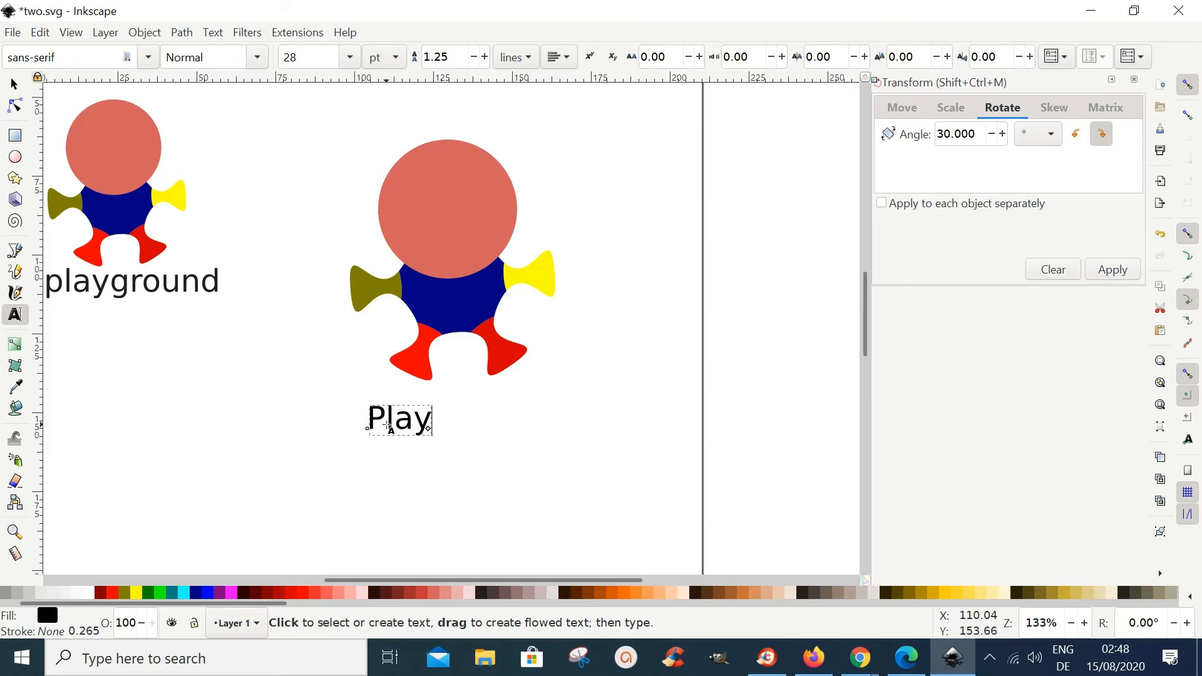
pyautogui.write('ground')
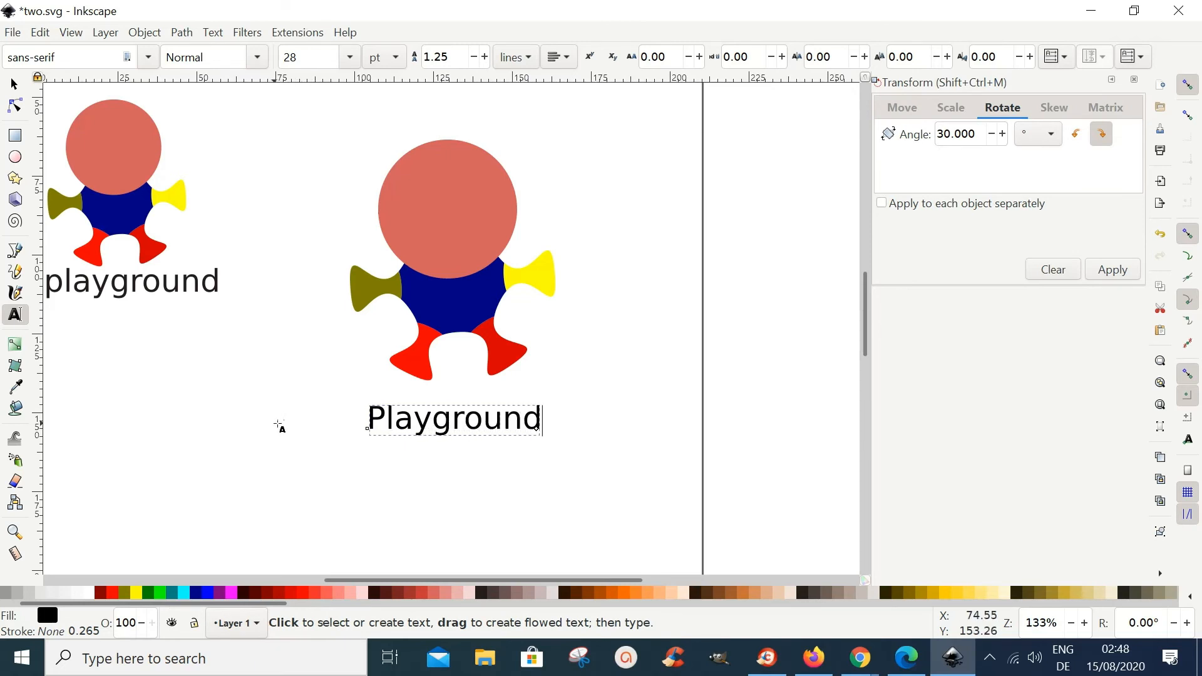
pyautogui.click(377, 598)
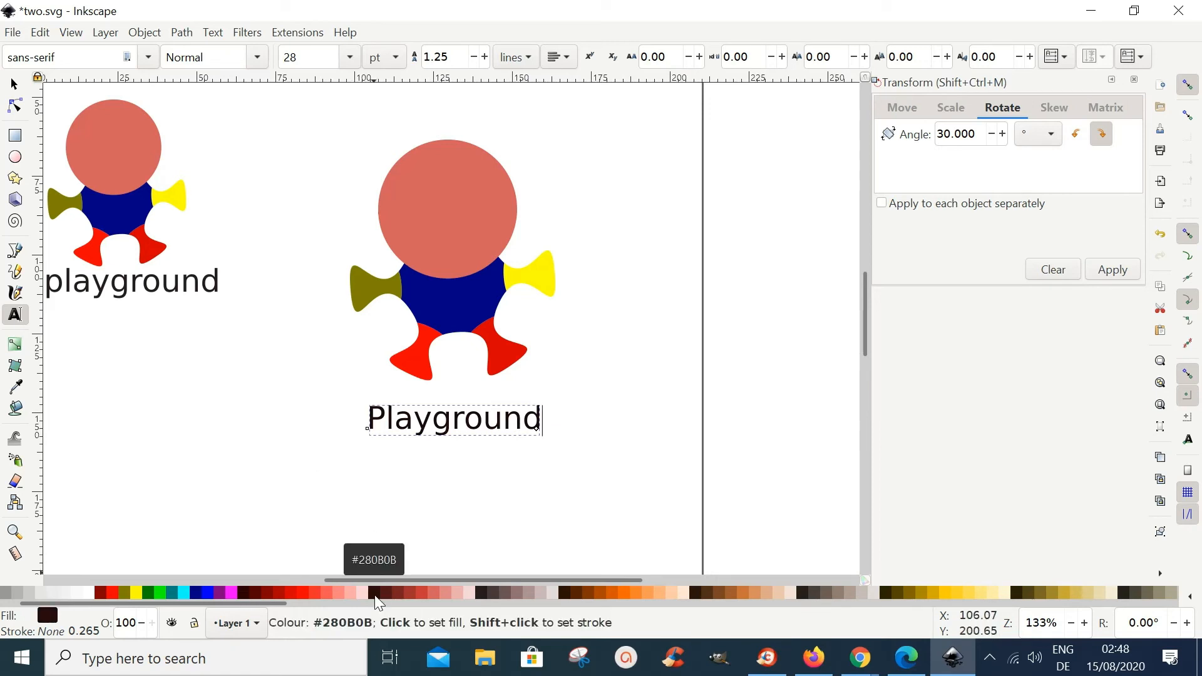
# Move the "Playground" text up to just below the legs and enlarge it proportionally about its centre to about 67 mm wide
pyautogui.press('F1')
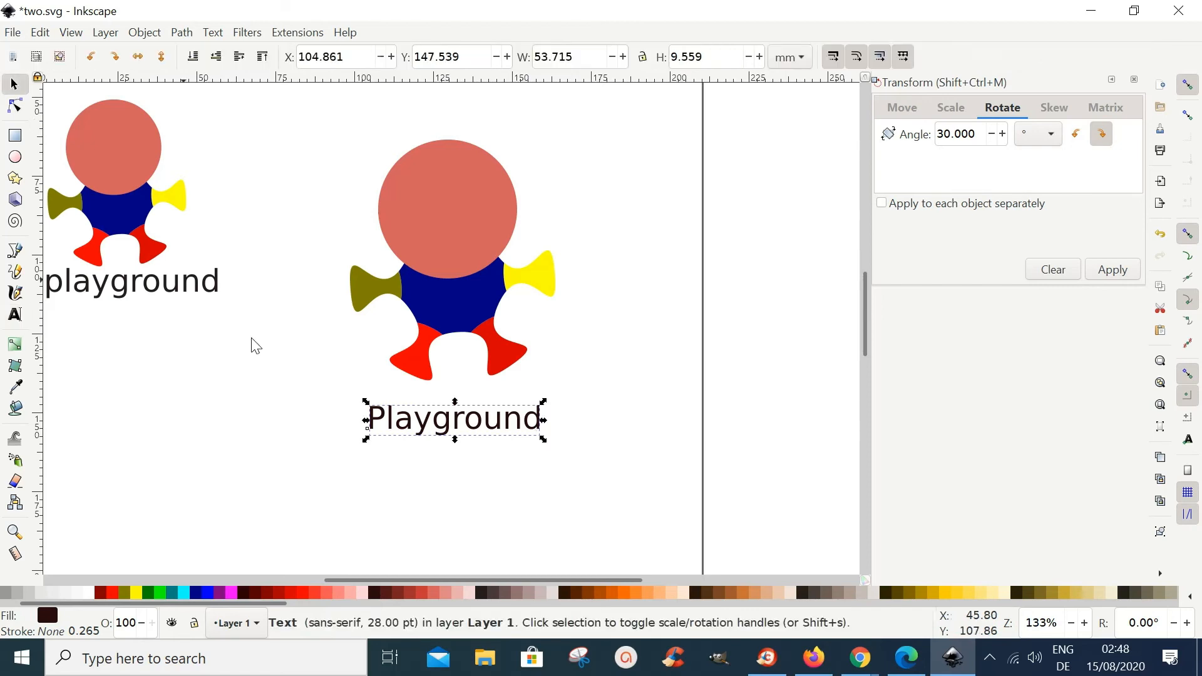
pyautogui.moveTo(445, 424)
pyautogui.mouseDown()
pyautogui.moveTo(456, 402)
pyautogui.moveTo(448, 411)
pyautogui.mouseUp()
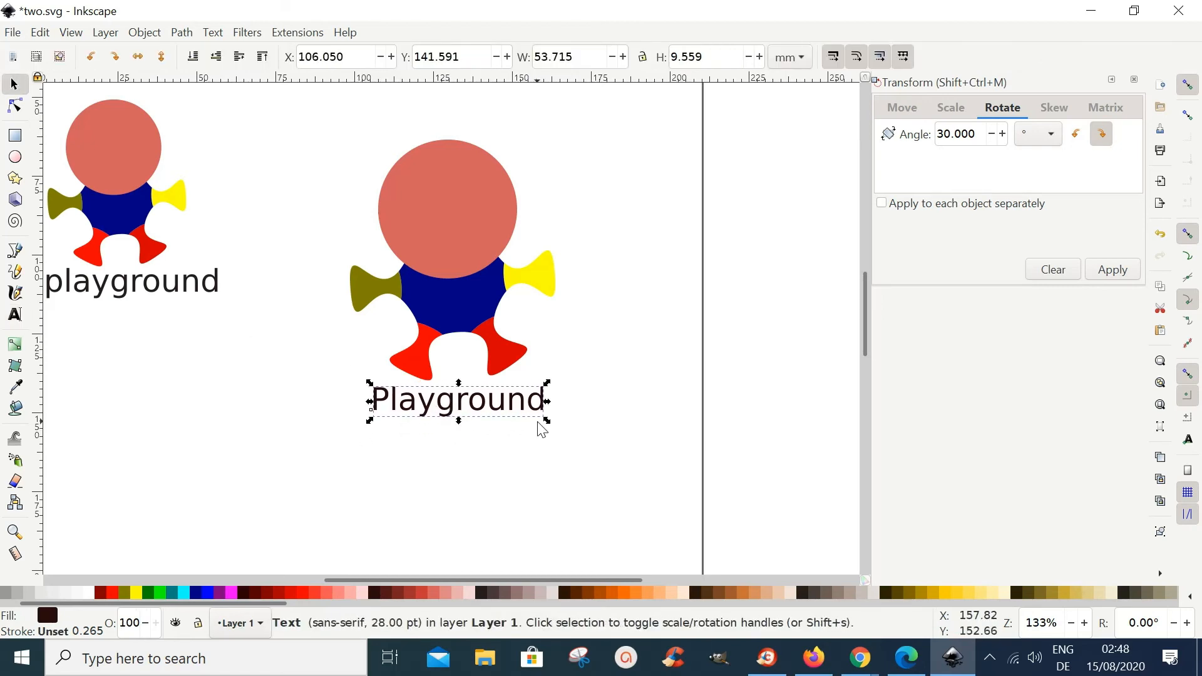
pyautogui.moveTo(550, 408); pyautogui.dragTo(568, 424)
pyautogui.click(495, 485)
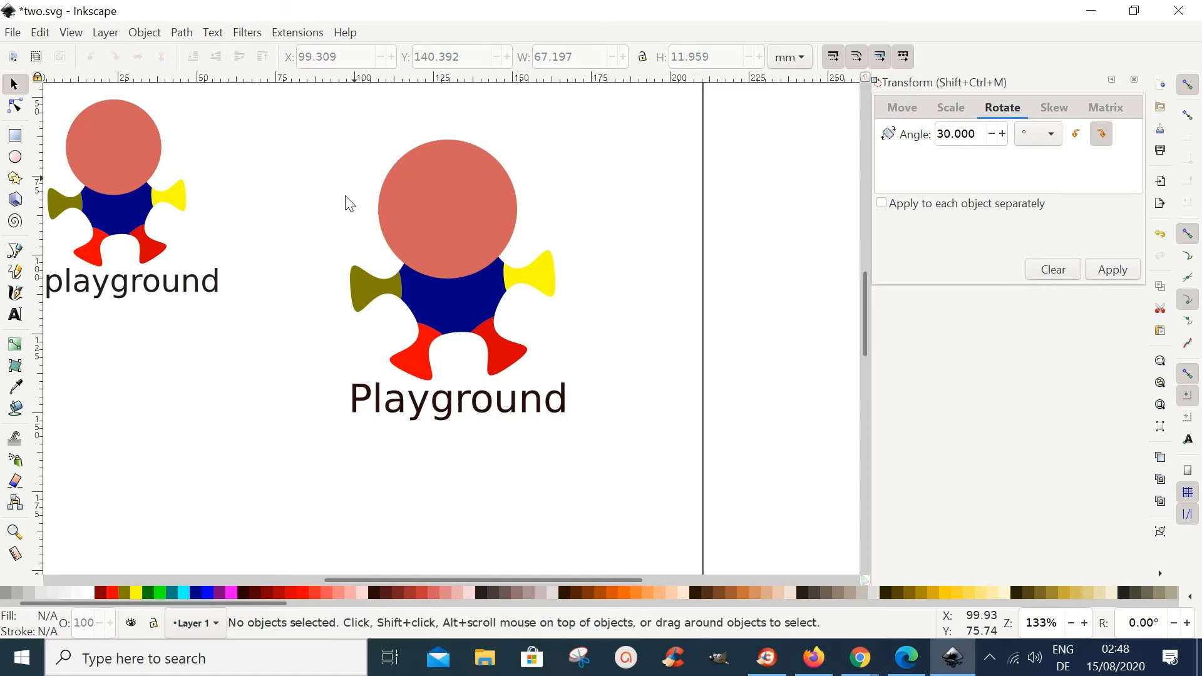
# Fill the "Playground" text with the dark olive-brown #2B2200
pyautogui.click(414, 420)
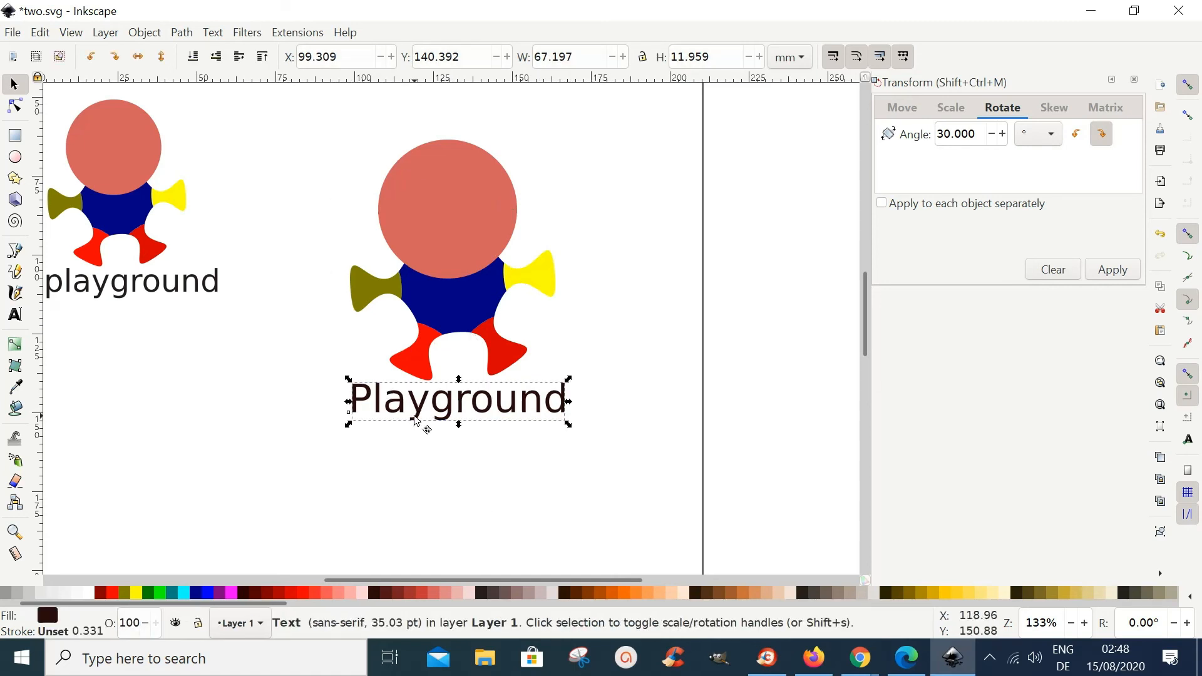
pyautogui.click(885, 594)
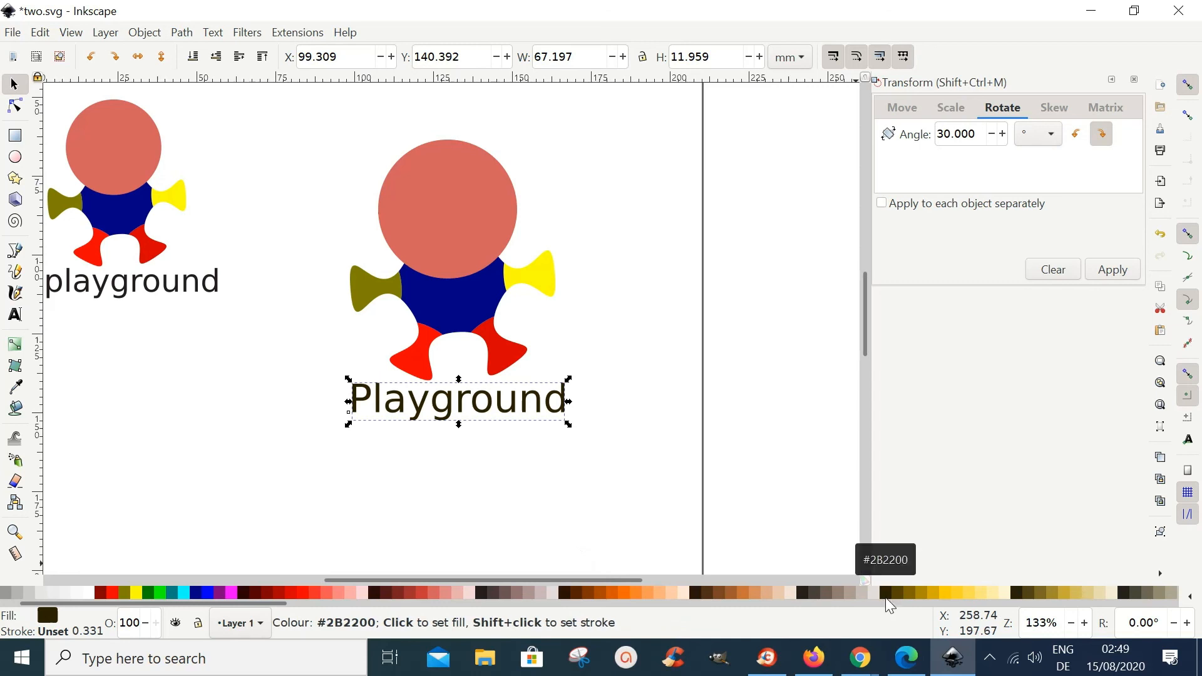
pyautogui.click(560, 539)
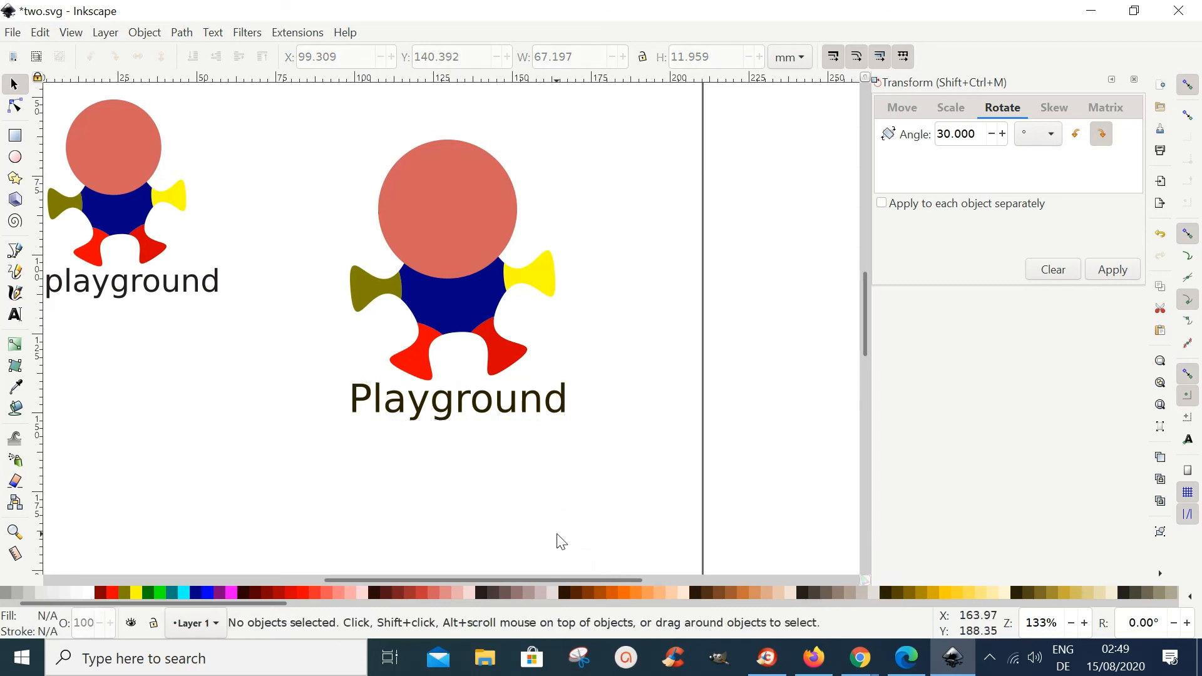